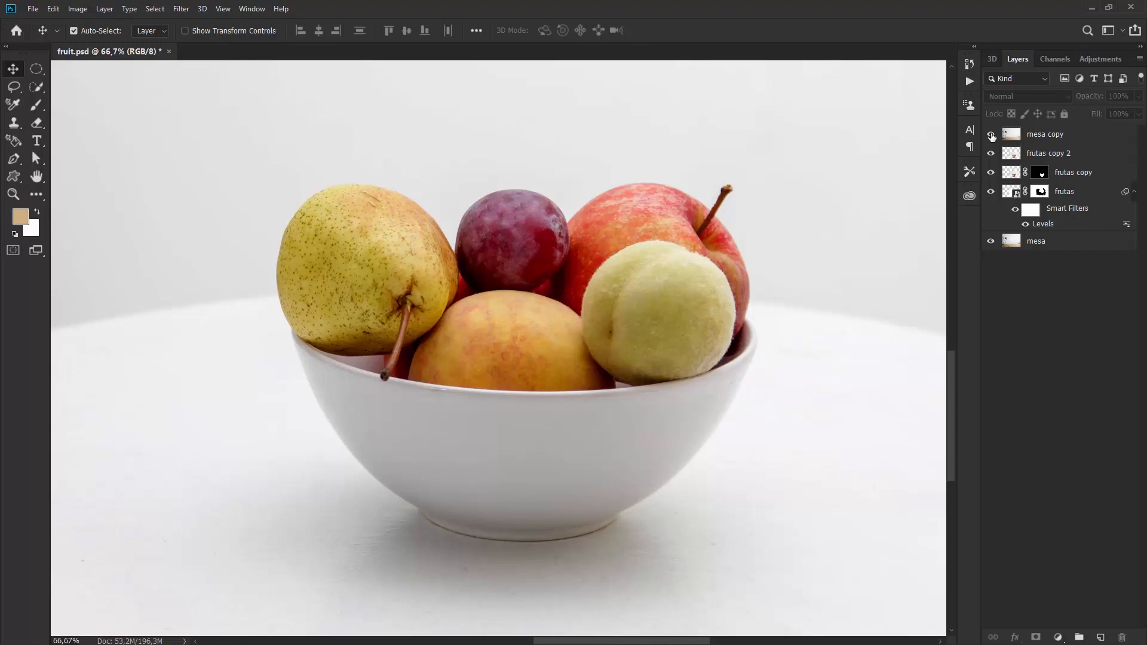
- Hide the mesa copy and frutas copy 2 layers to view the fruit bowl composited on the wooden table
{"action": "left_click", "coordinate": [992, 135]}
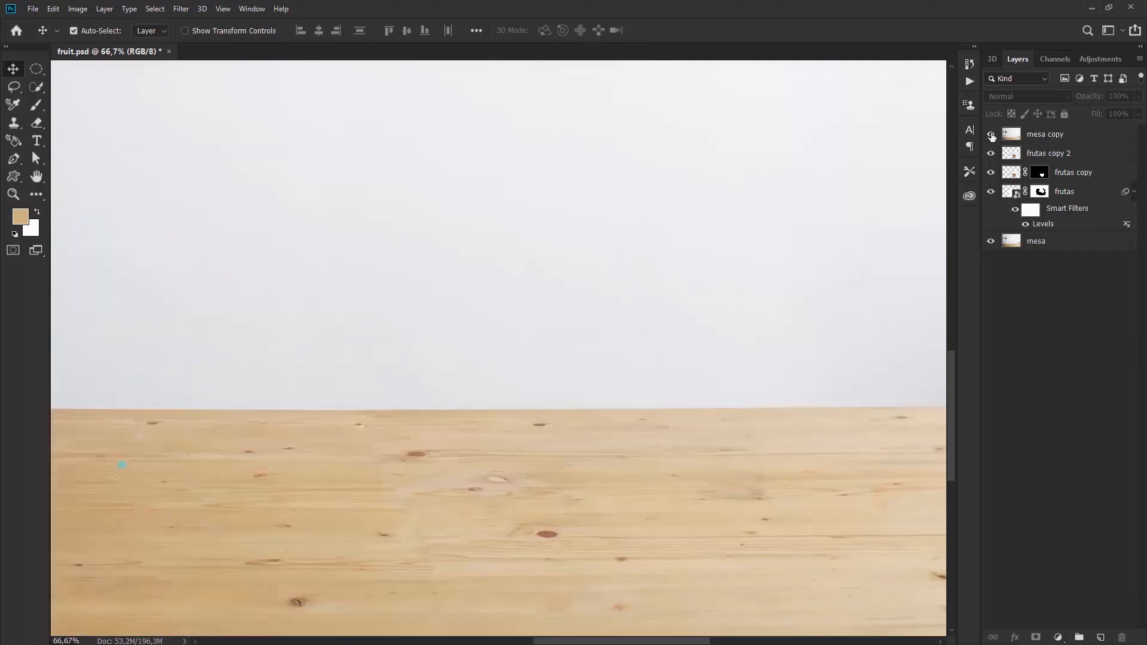
{"action": "left_click", "coordinate": [991, 135]}
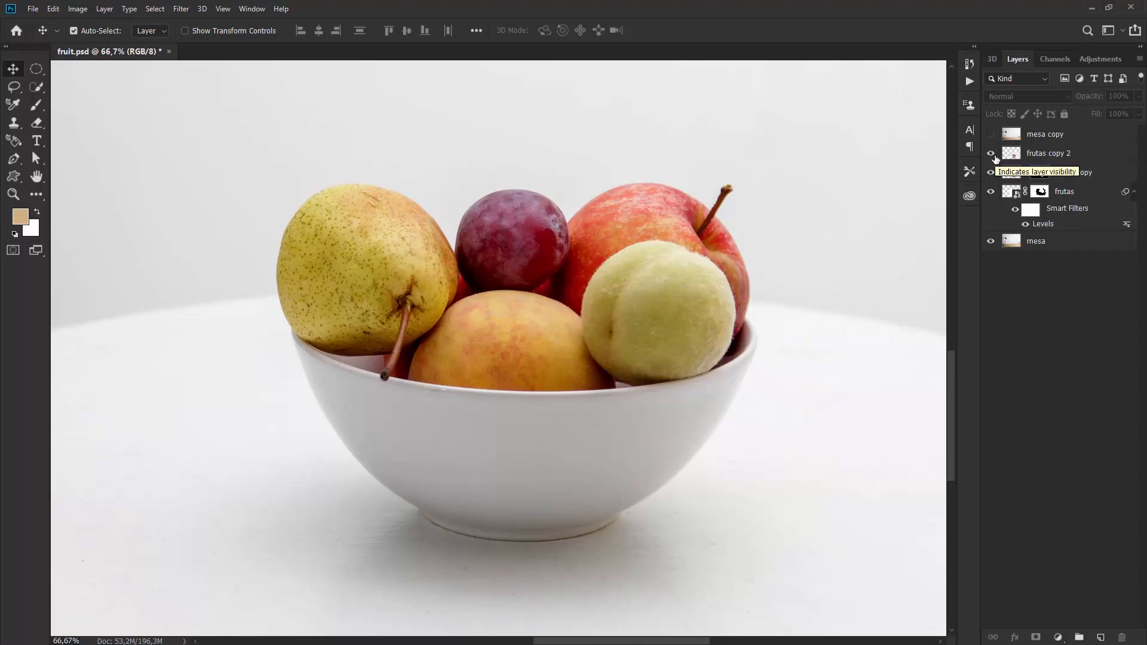
{"action": "left_click", "coordinate": [991, 154]}
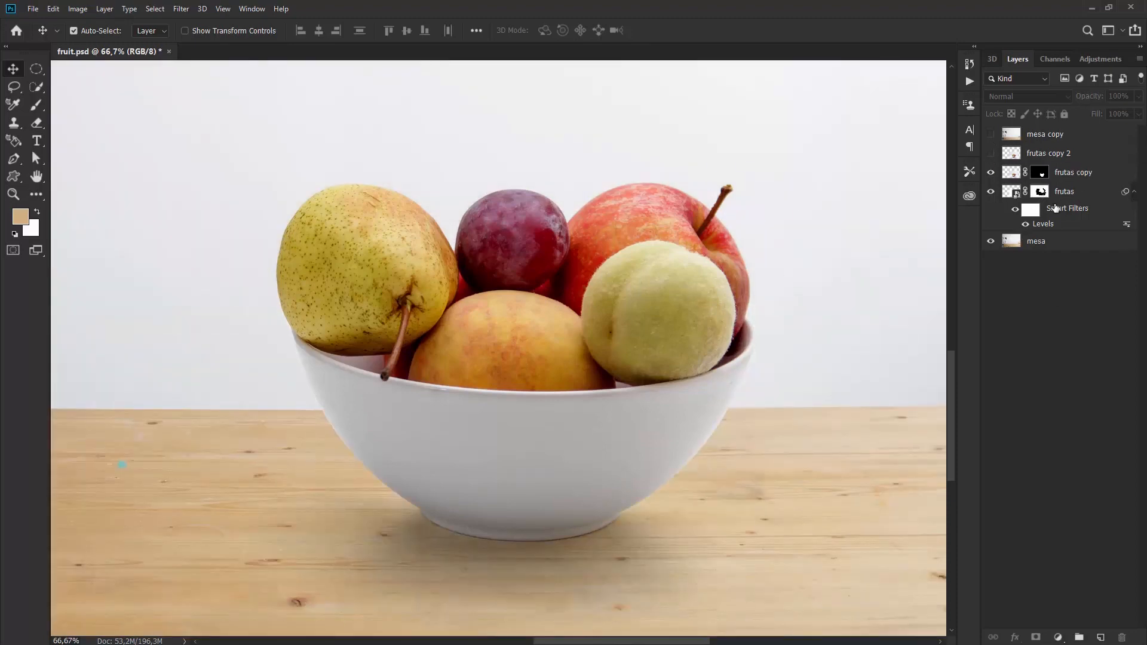
{"action": "double_click", "coordinate": [1046, 225]}
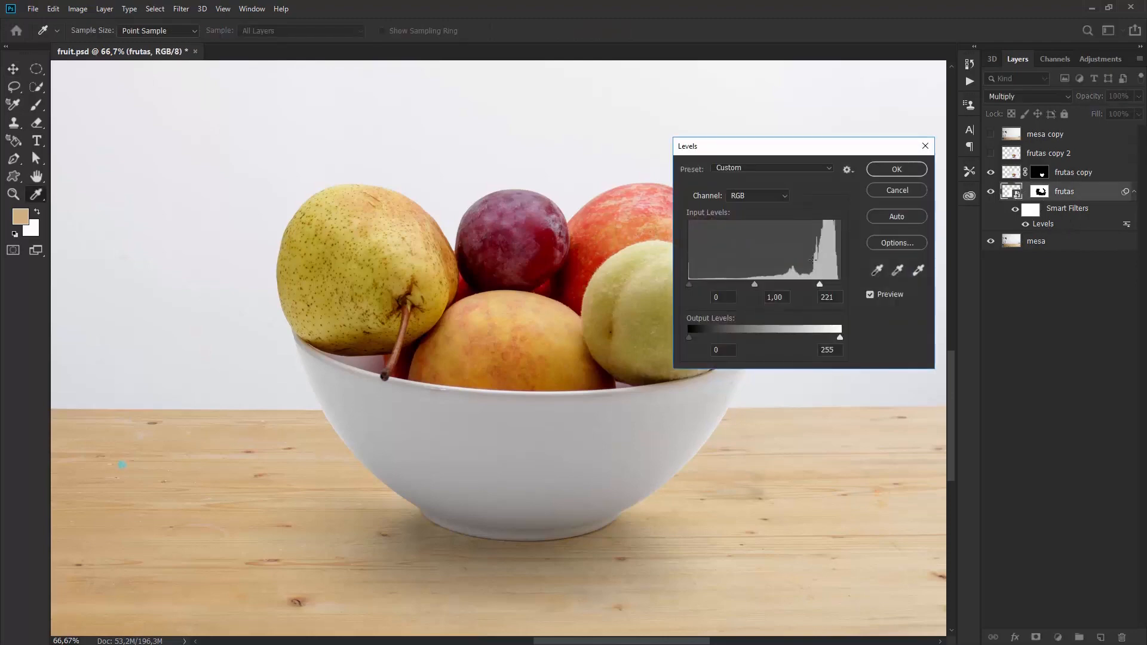
{"action": "mouse_move", "coordinate": [758, 286]}
{"action": "left_mouse_down"}
{"action": "mouse_move", "coordinate": [775, 287]}
{"action": "mouse_move", "coordinate": [760, 285]}
{"action": "left_mouse_up"}
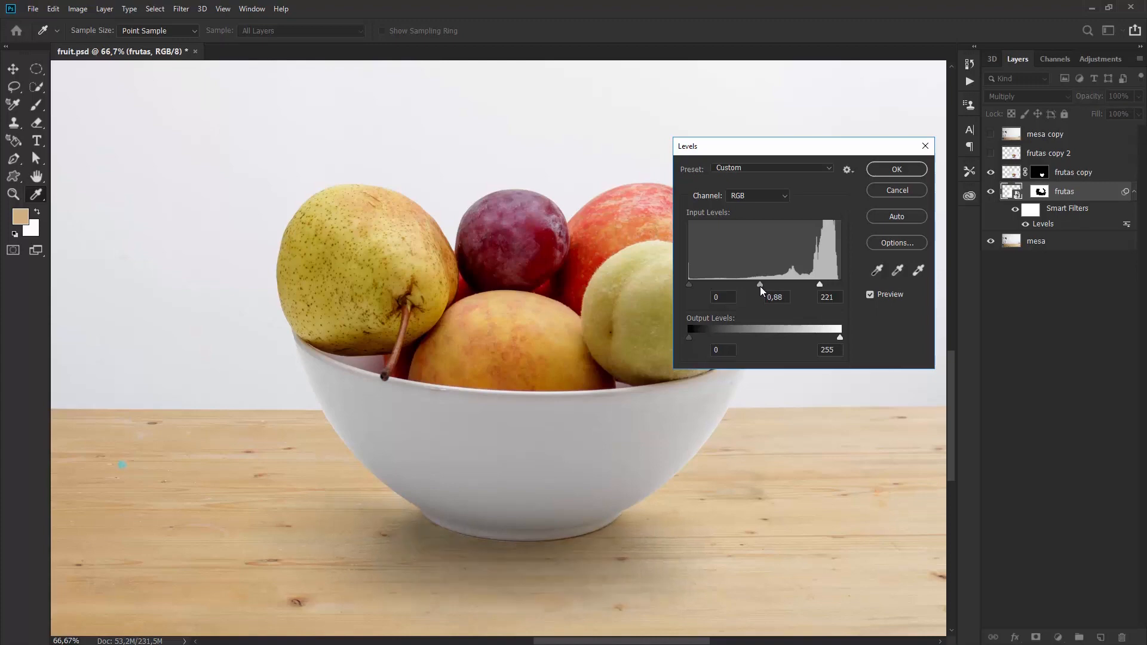
{"action": "left_click", "coordinate": [912, 189]}
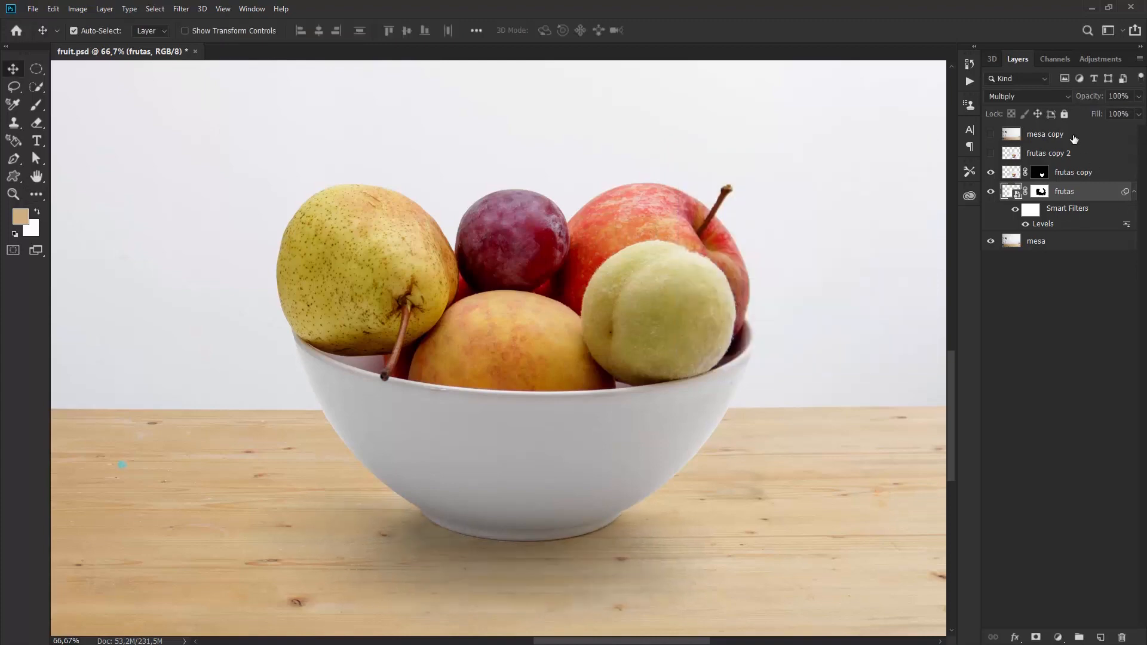
{"action": "left_click", "coordinate": [1049, 136]}
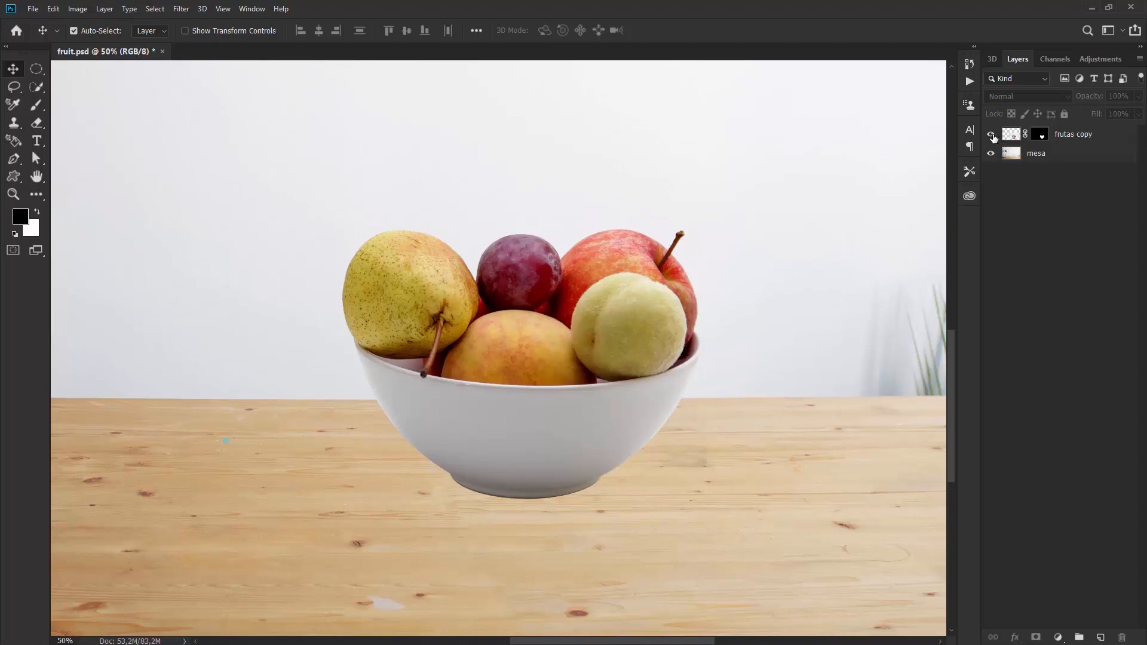
- Inspect the masked bowl cutout by toggling the visibility of the frutas copy and mesa layers
{"action": "left_click", "coordinate": [991, 135]}
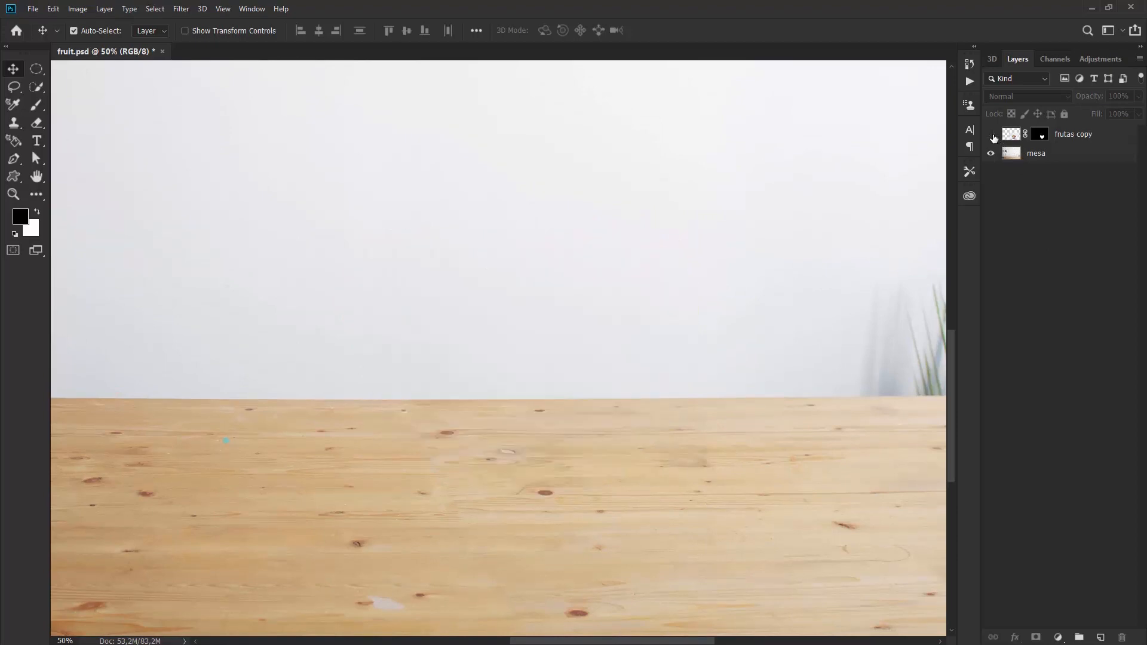
{"action": "left_click", "coordinate": [992, 135]}
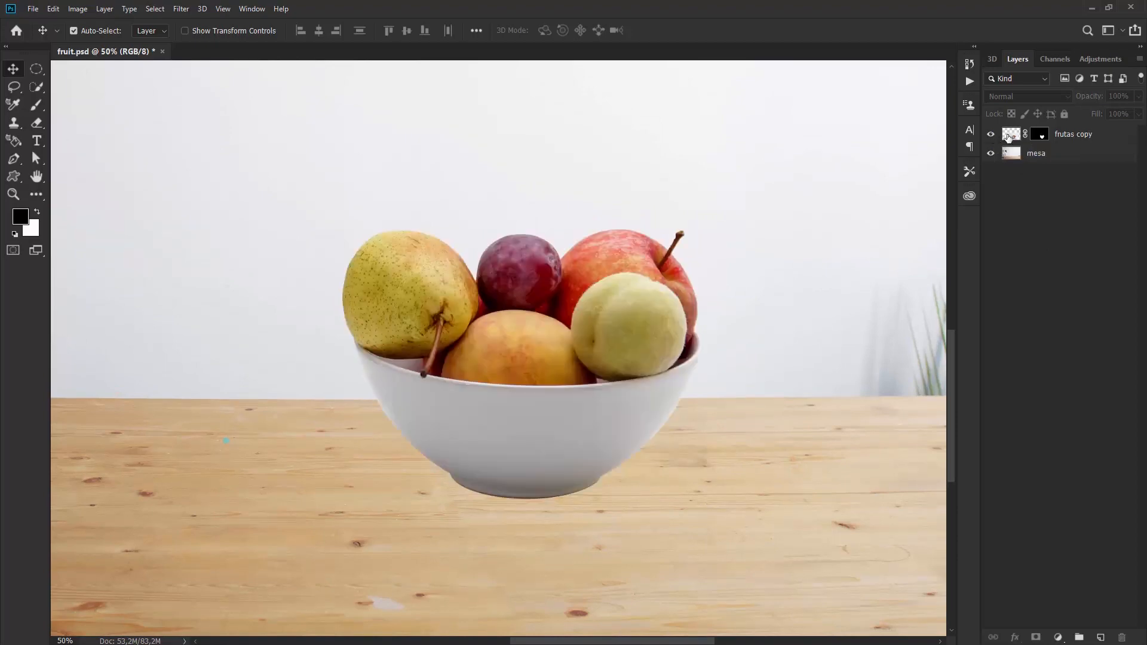
{"action": "left_click", "coordinate": [1011, 135]}
{"action": "left_click", "coordinate": [991, 154]}
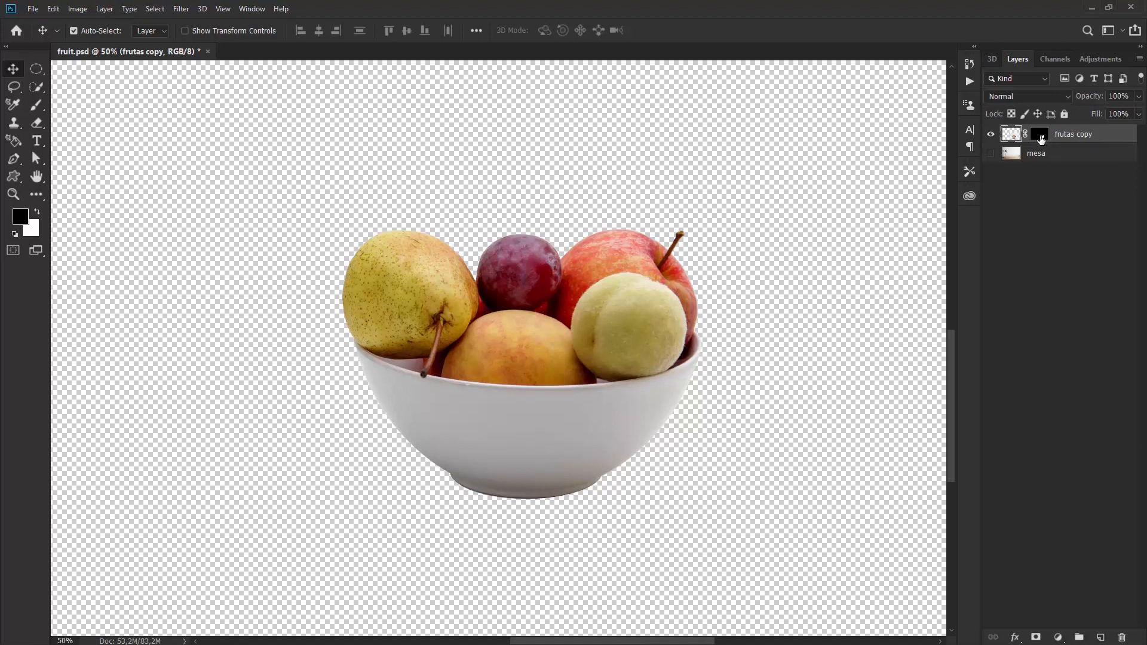
{"action": "left_click", "coordinate": [991, 153]}
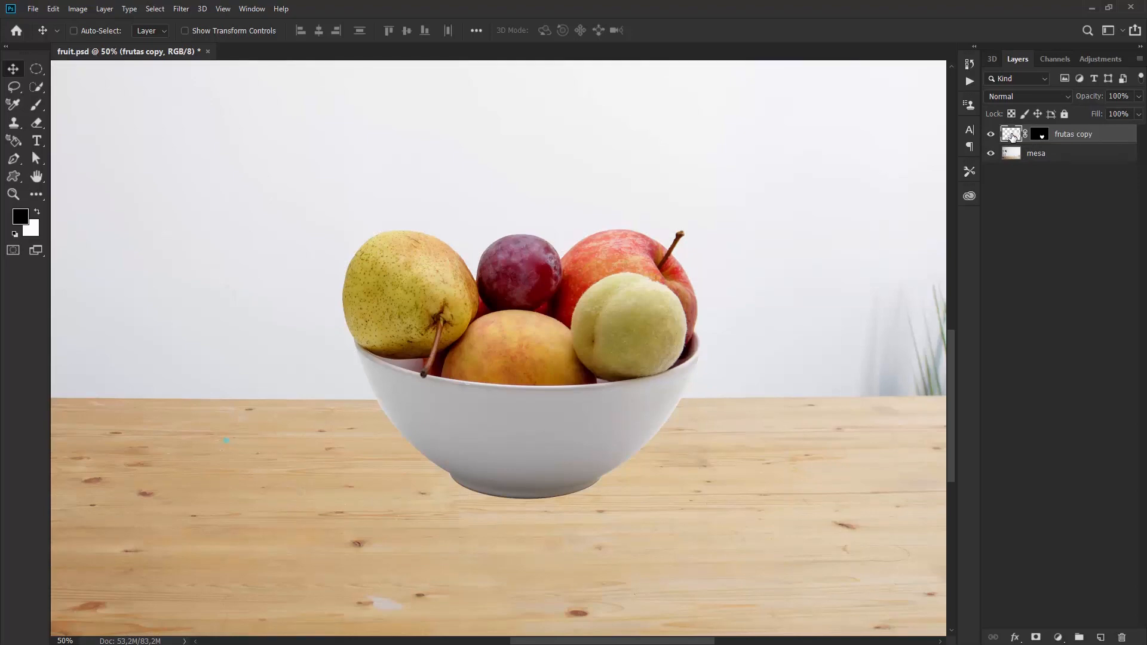
- Duplicate the frutas copy layer and turn the duplicate into a smart object without a layer mask
{"action": "key", "text": "ctrl+j"}
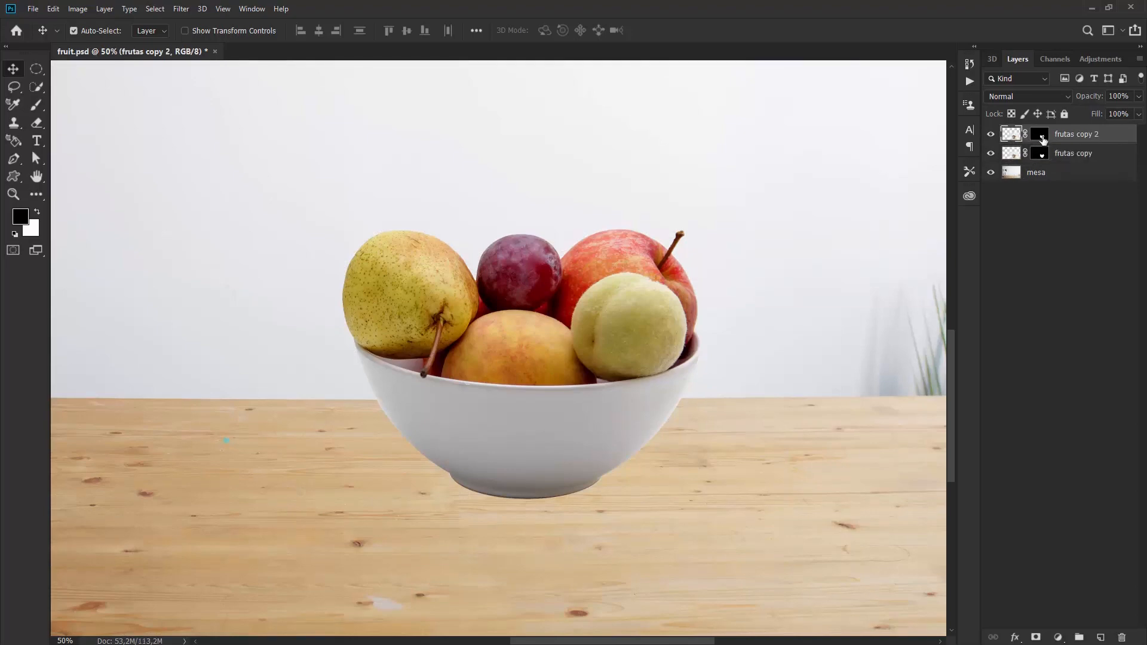
{"action": "right_click", "coordinate": [1042, 135]}
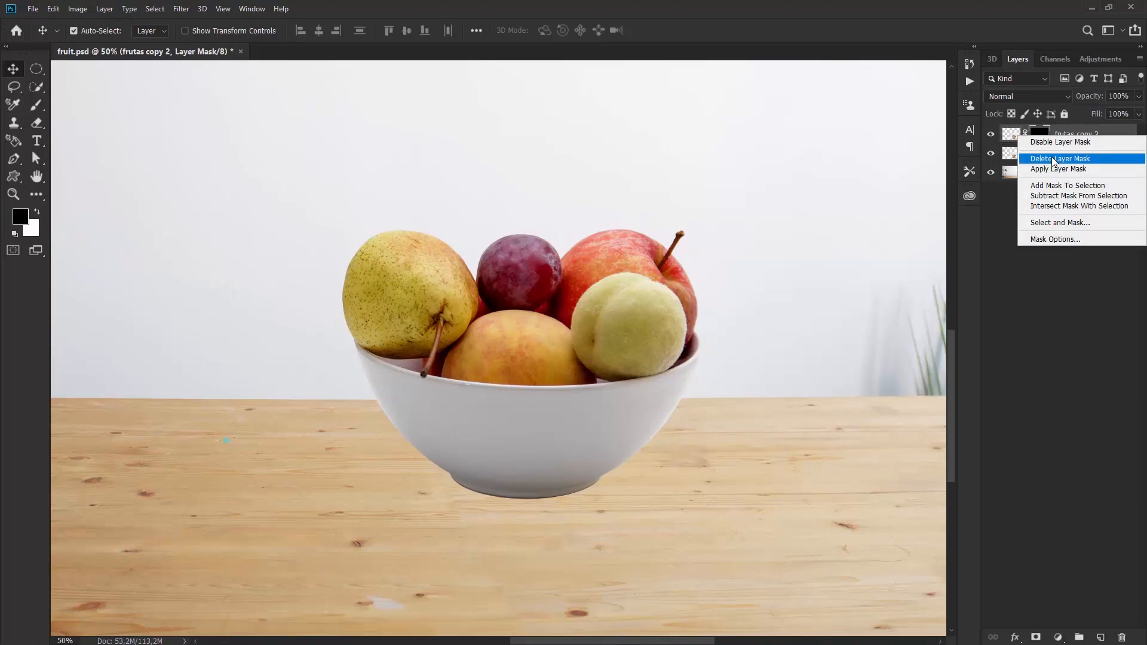
{"action": "left_click", "coordinate": [1052, 158]}
{"action": "right_click", "coordinate": [1046, 133]}
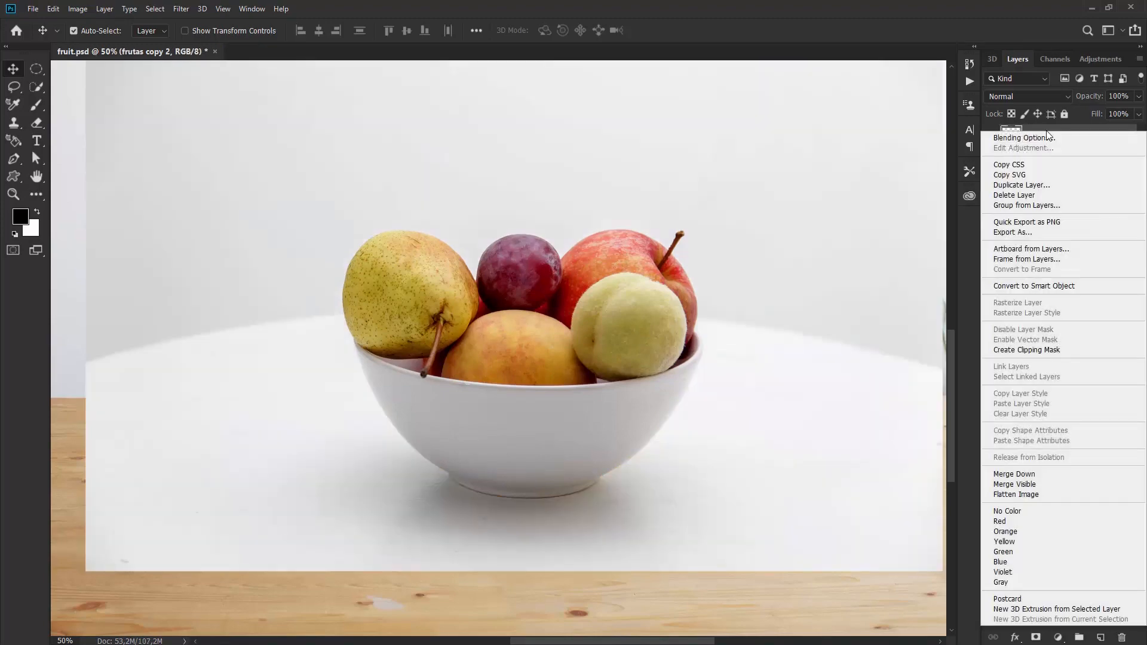
{"action": "left_click", "coordinate": [1026, 287]}
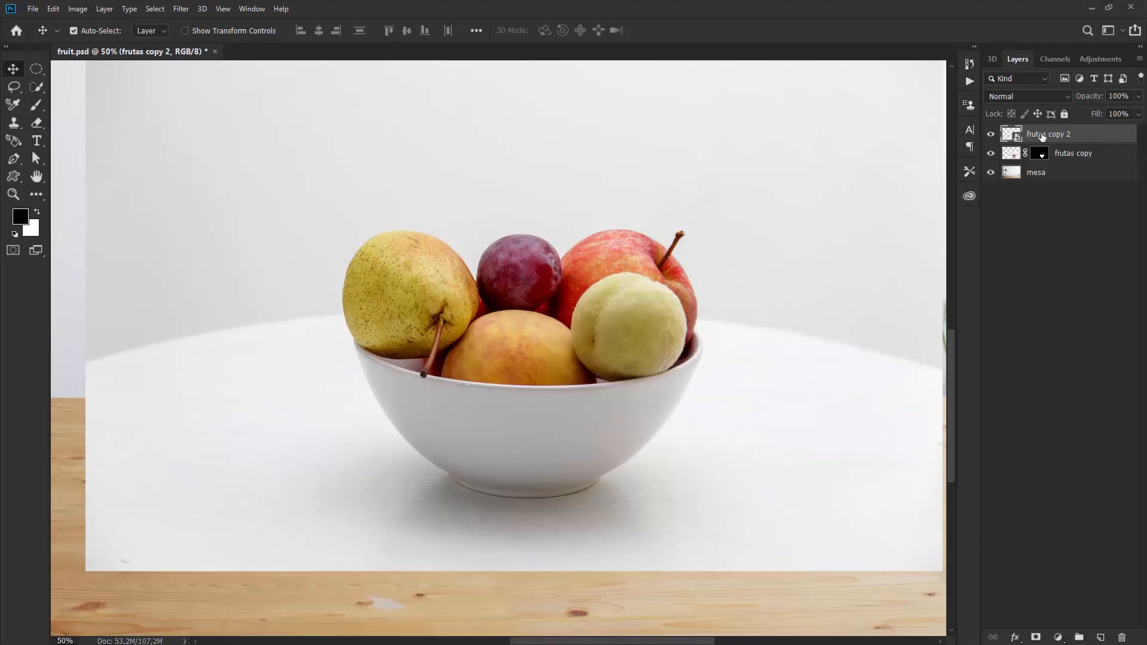
- Move the smart object duplicate below the frutas copy layer and rename it "sombra"
{"action": "left_click_drag", "start_coordinate": [1043, 138], "coordinate": [1048, 160]}
{"action": "double_click", "coordinate": [1051, 156]}
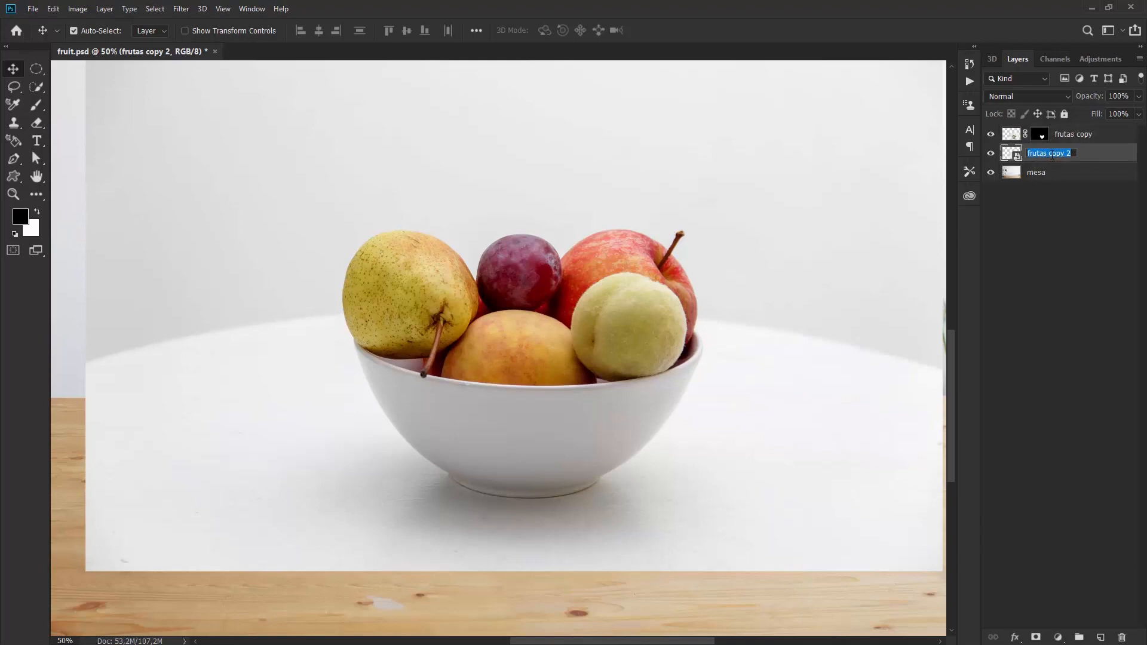
{"action": "type", "text": "sombra"}
{"action": "key", "text": "Return"}
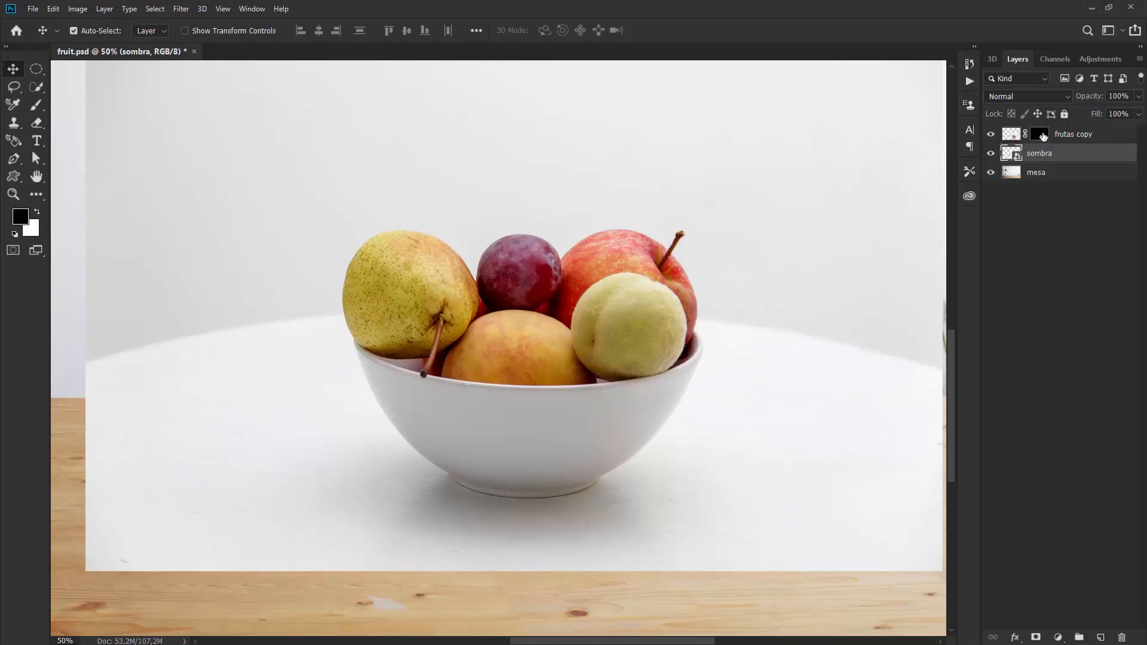
- Copy the frutas copy layer mask onto the sombra layer as an inverted mask
{"action": "left_click", "coordinate": [1042, 137]}
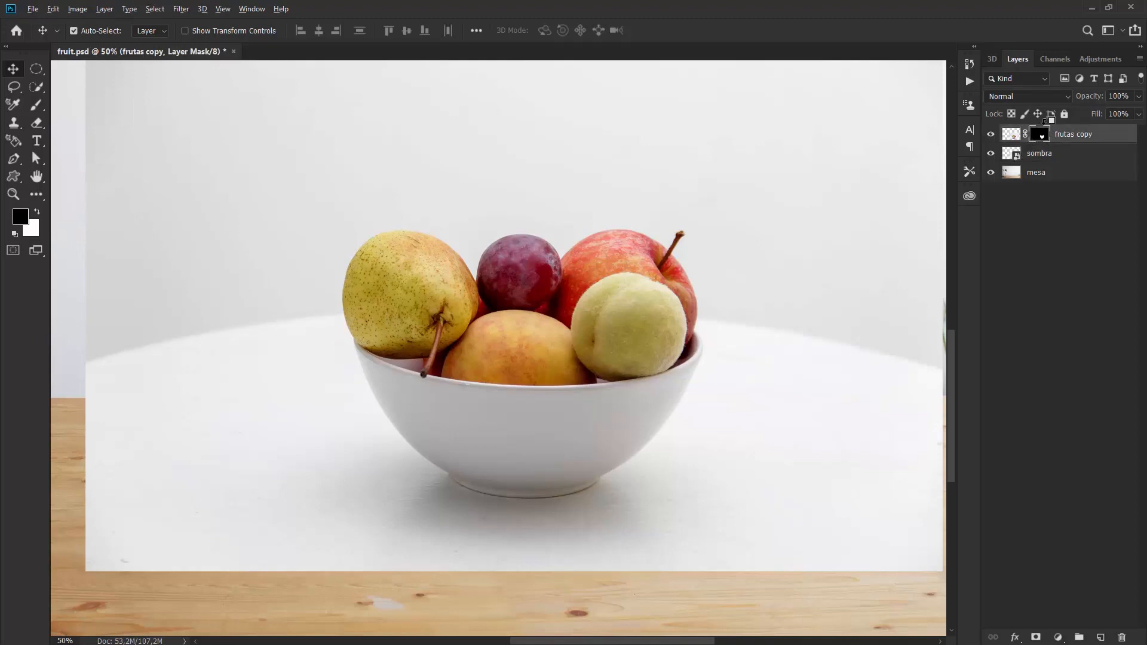
{"action": "left_click", "coordinate": [1013, 140]}
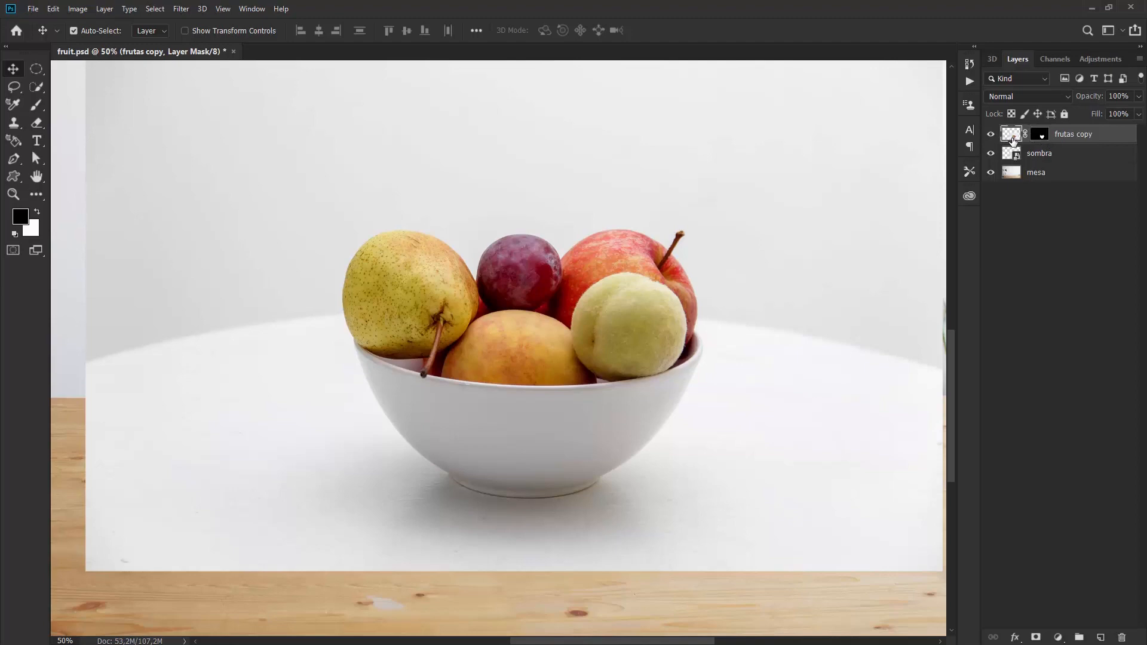
{"action": "left_click", "coordinate": [1047, 136]}
{"action": "left_click_drag", "start_coordinate": [1043, 136], "coordinate": [1047, 156]}
{"action": "left_click", "coordinate": [1047, 157]}
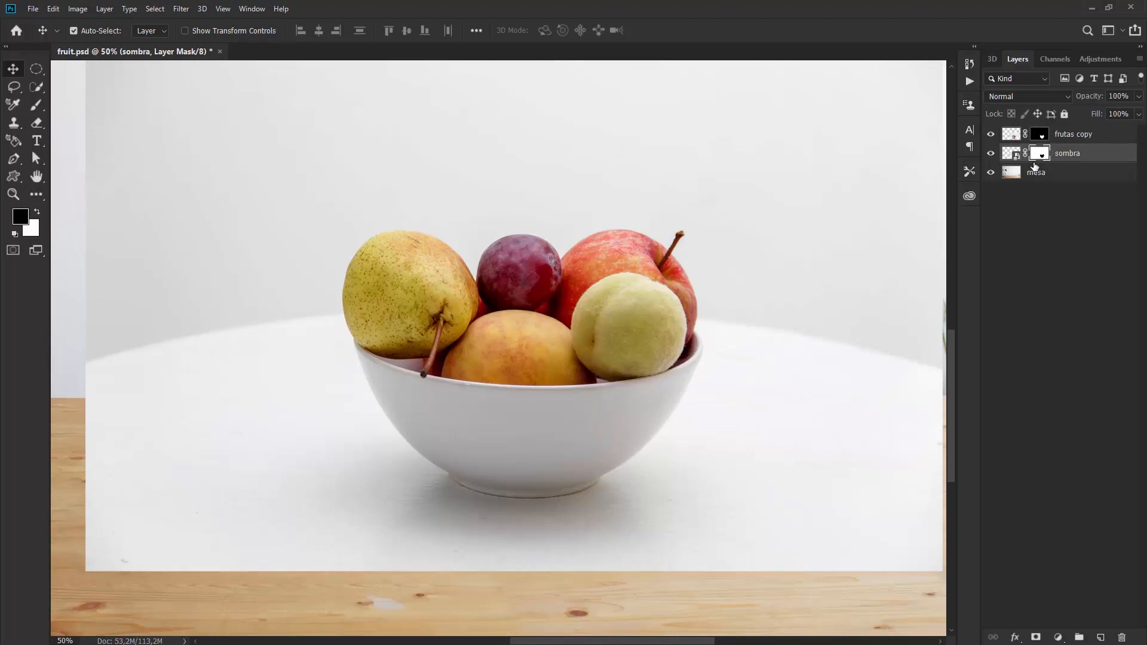
- Inspect the masked sombra layer on its own, then leave only sombra and mesa shown with frutas copy hidden
{"action": "left_click", "coordinate": [992, 153]}
{"action": "left_click", "coordinate": [991, 173]}
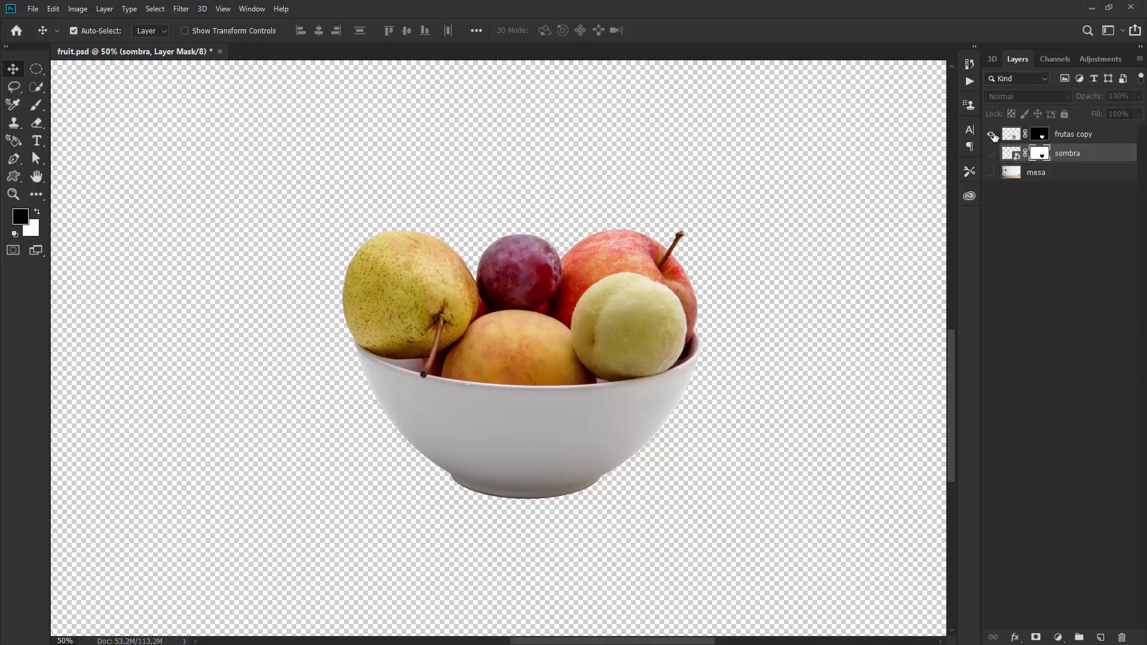
{"action": "left_click", "coordinate": [991, 134]}
{"action": "left_click", "coordinate": [991, 153]}
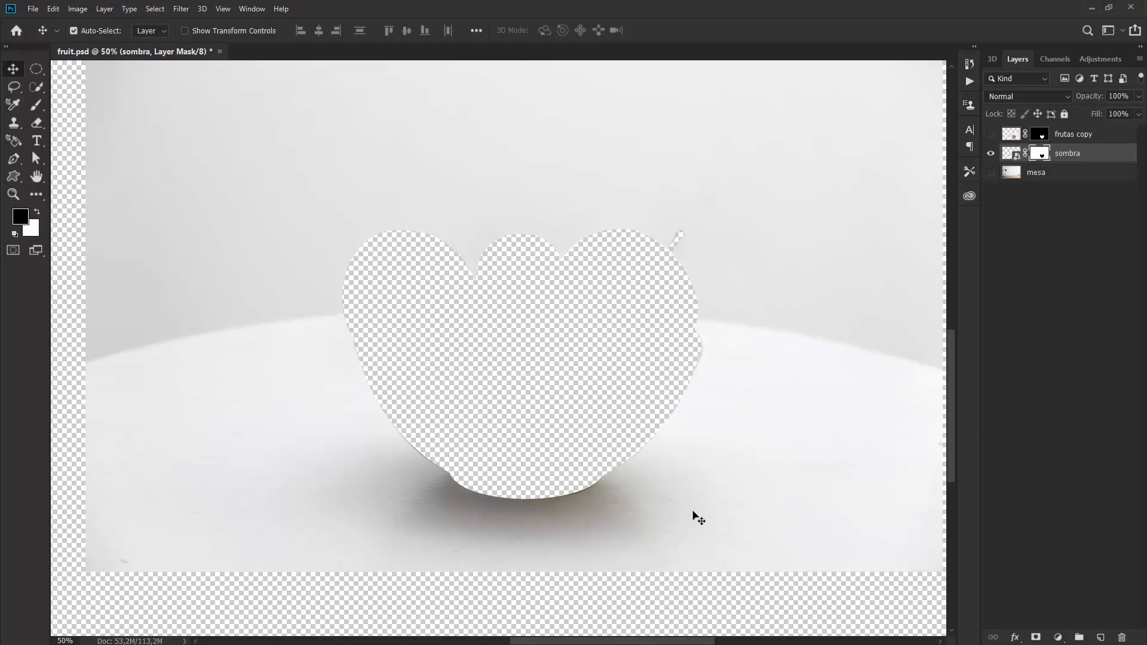
{"action": "left_click", "coordinate": [991, 172]}
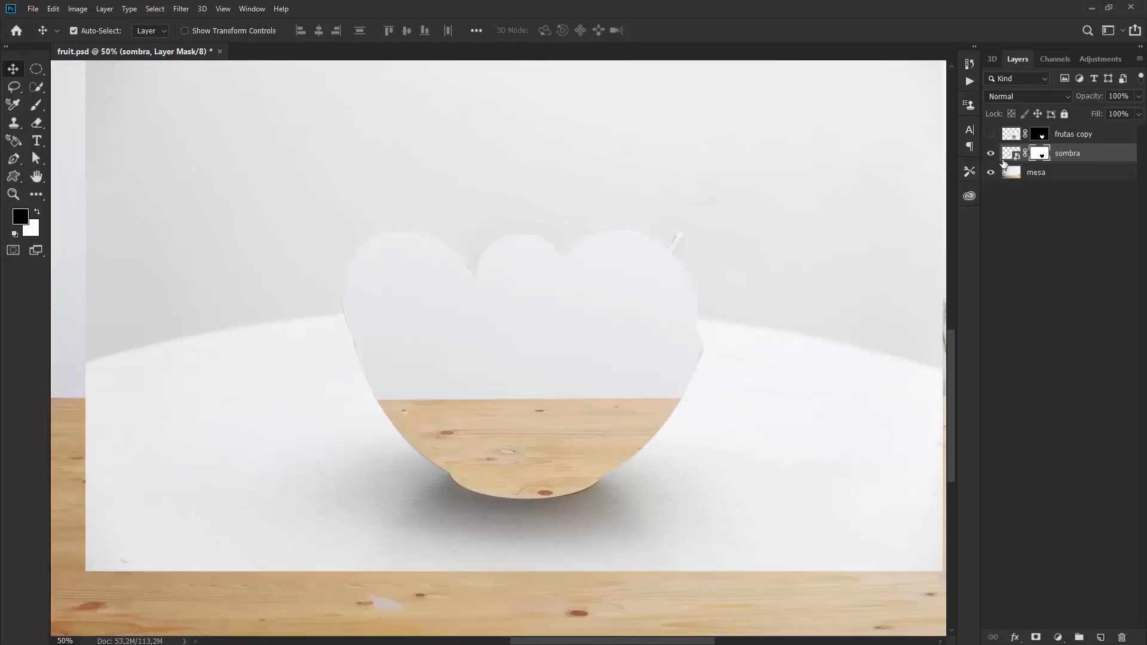
- Set the sombra layer's blend mode to Multiply
{"action": "left_click", "coordinate": [1005, 96]}
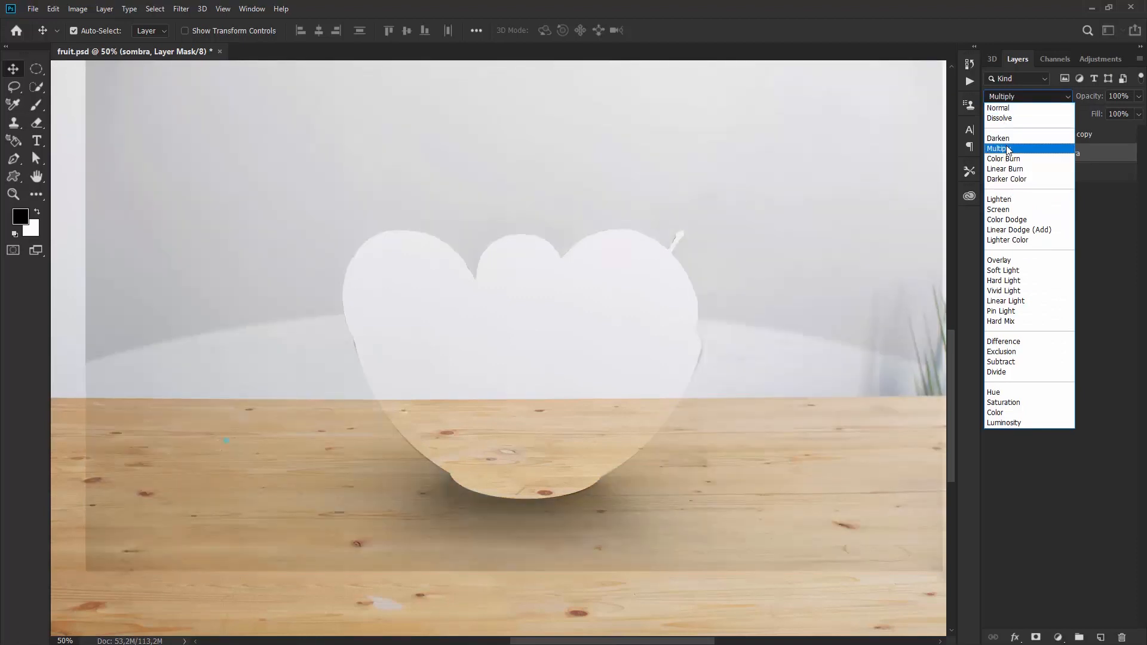
{"action": "left_click", "coordinate": [1008, 150]}
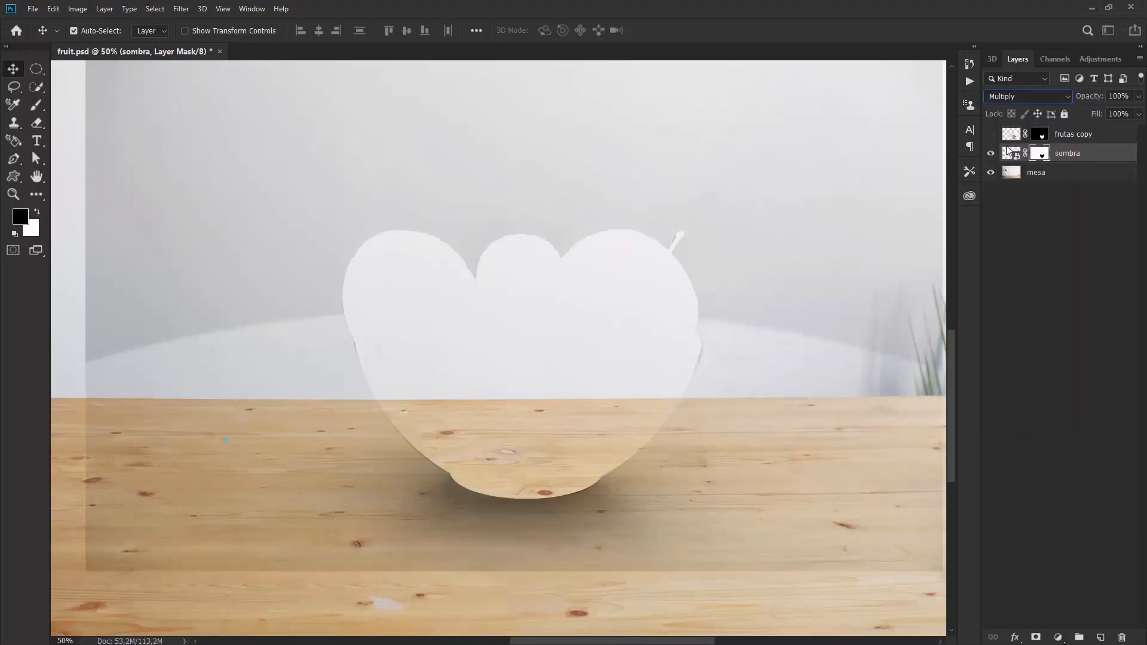
{"action": "key", "text": "ctrl"}
{"action": "key", "text": "ctrl+minus"}
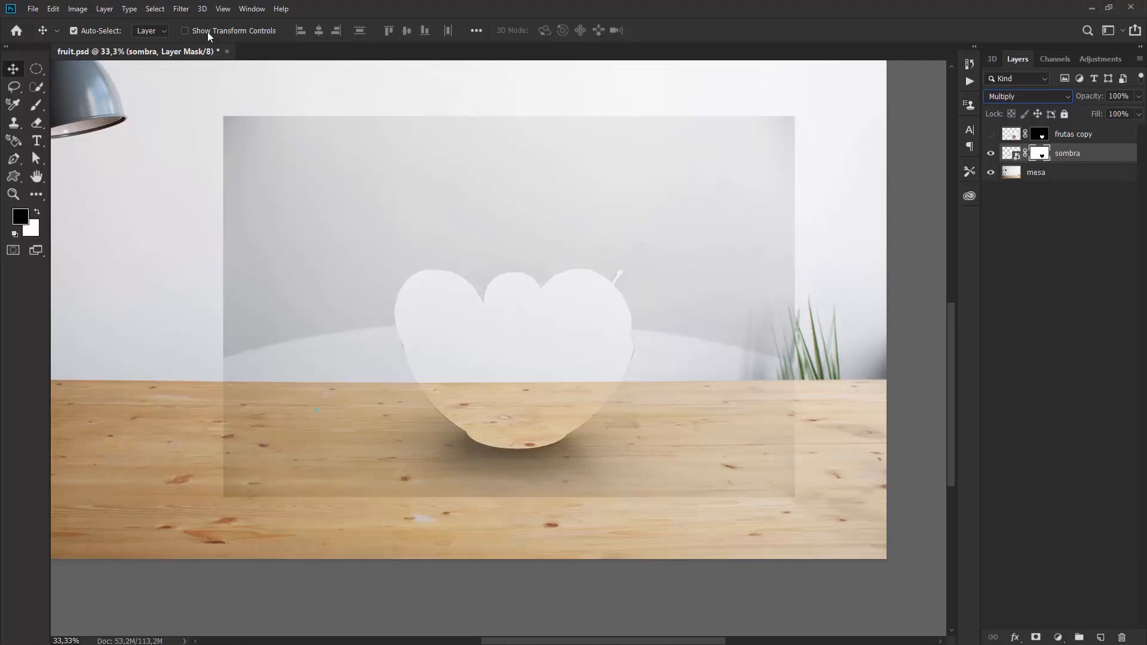
- Apply a Levels adjustment to the sombra layer's image, setting the white input level to 216
{"action": "key", "text": "ctrl+2"}
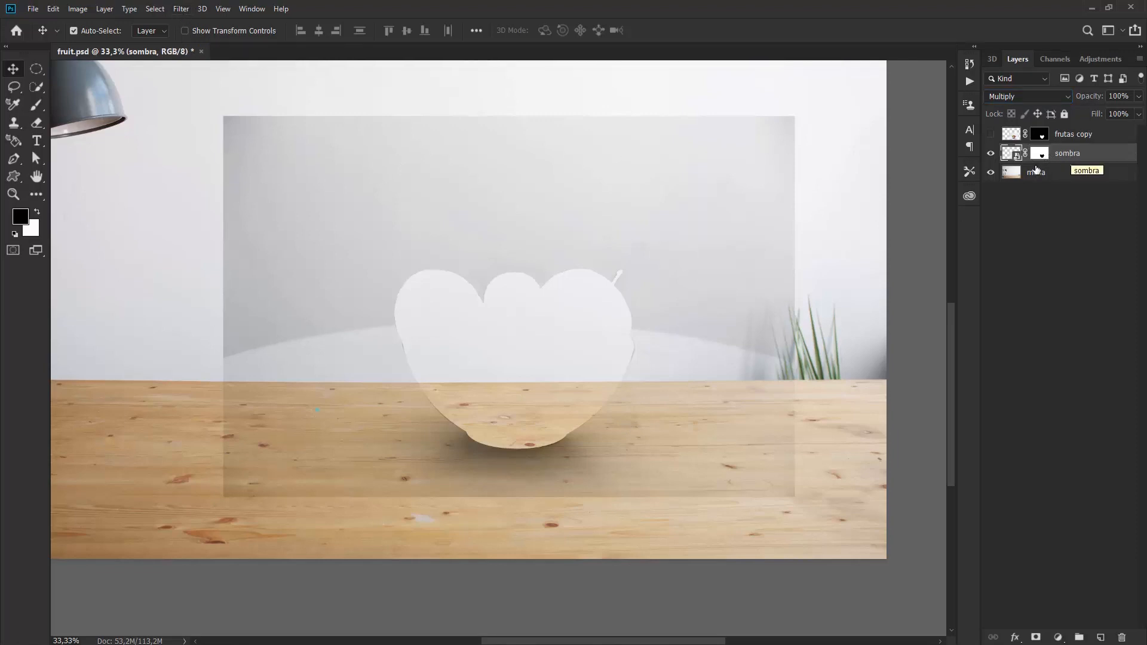
{"action": "left_click", "coordinate": [78, 8]}
{"action": "mouse_move", "coordinate": [115, 43]}
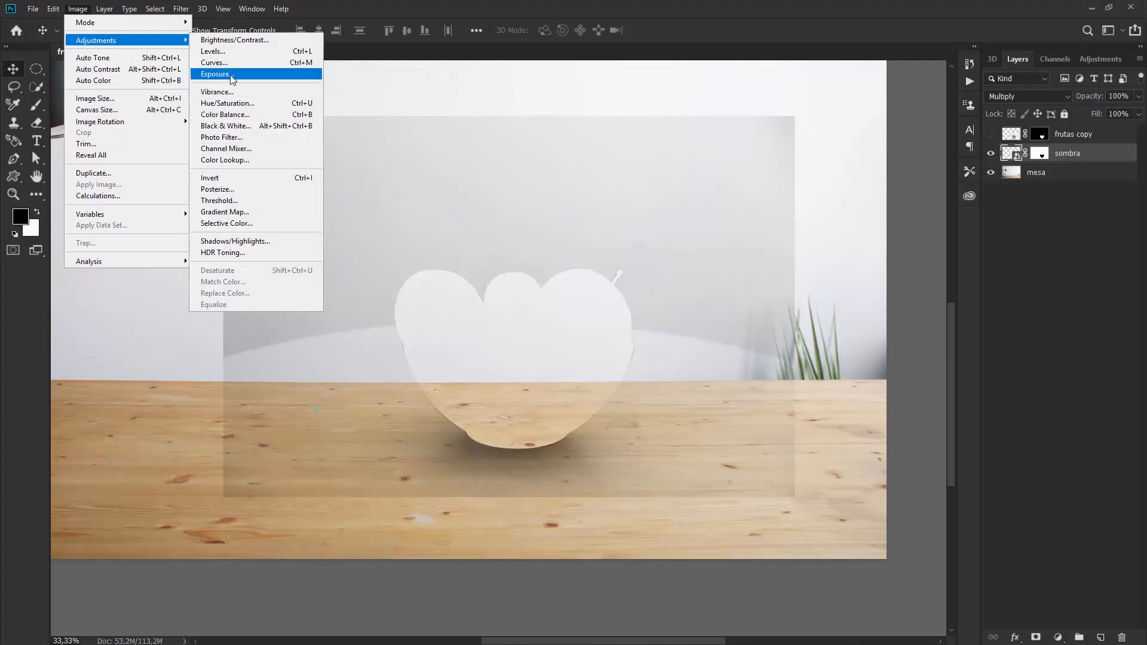
{"action": "left_click", "coordinate": [242, 56]}
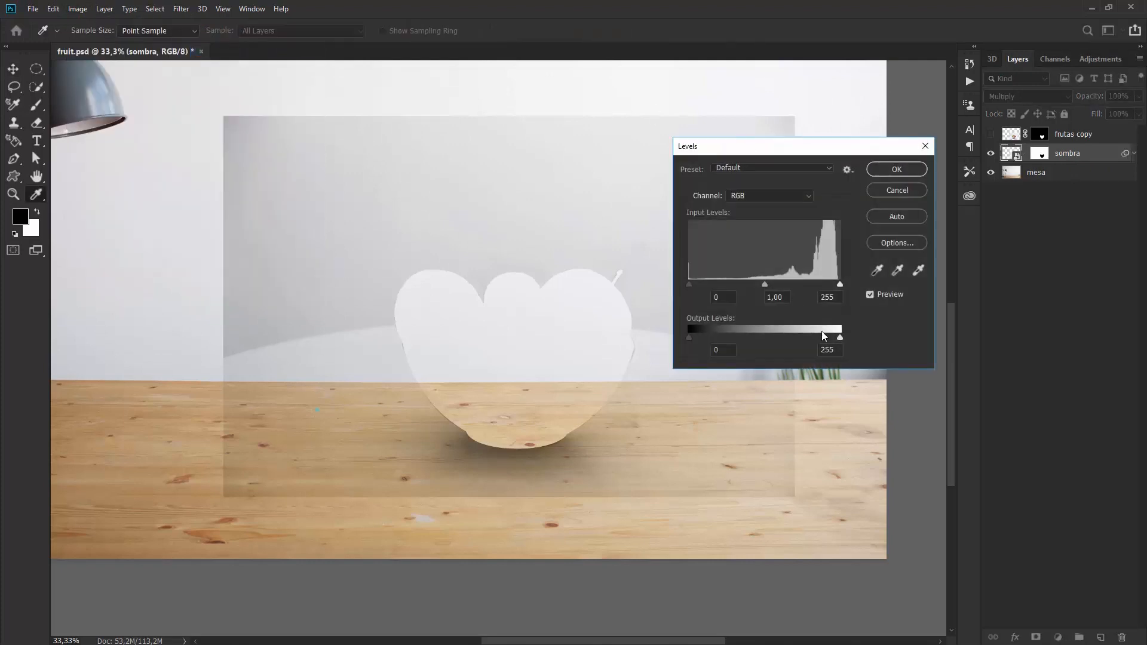
{"action": "left_click_drag", "start_coordinate": [689, 285], "coordinate": [640, 278]}
{"action": "left_click_drag", "start_coordinate": [840, 283], "coordinate": [811, 300]}
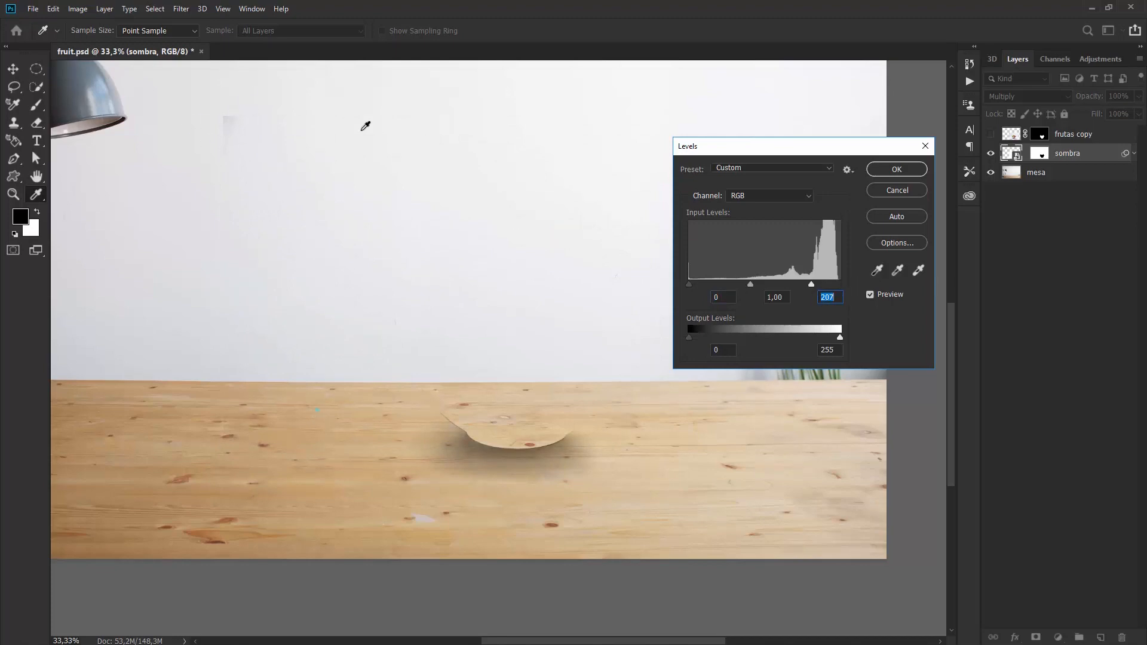
{"action": "left_click_drag", "start_coordinate": [812, 283], "coordinate": [800, 288]}
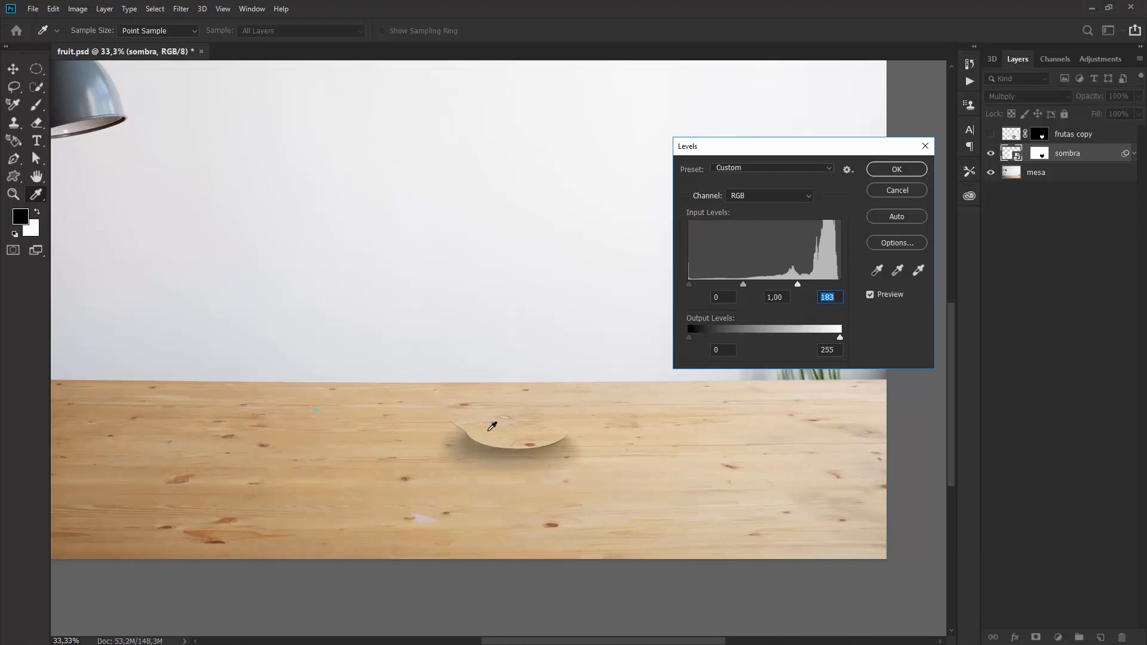
{"action": "mouse_move", "coordinate": [801, 285]}
{"action": "left_mouse_down"}
{"action": "mouse_move", "coordinate": [849, 283]}
{"action": "mouse_move", "coordinate": [817, 289]}
{"action": "left_mouse_up"}
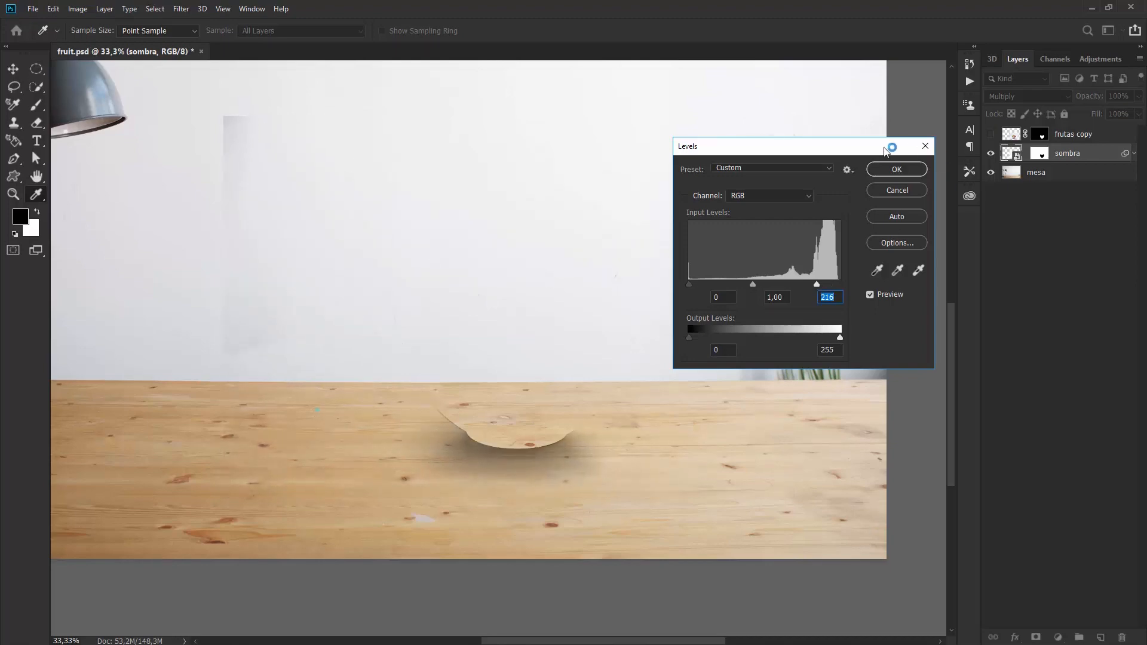
{"action": "left_click", "coordinate": [901, 168]}
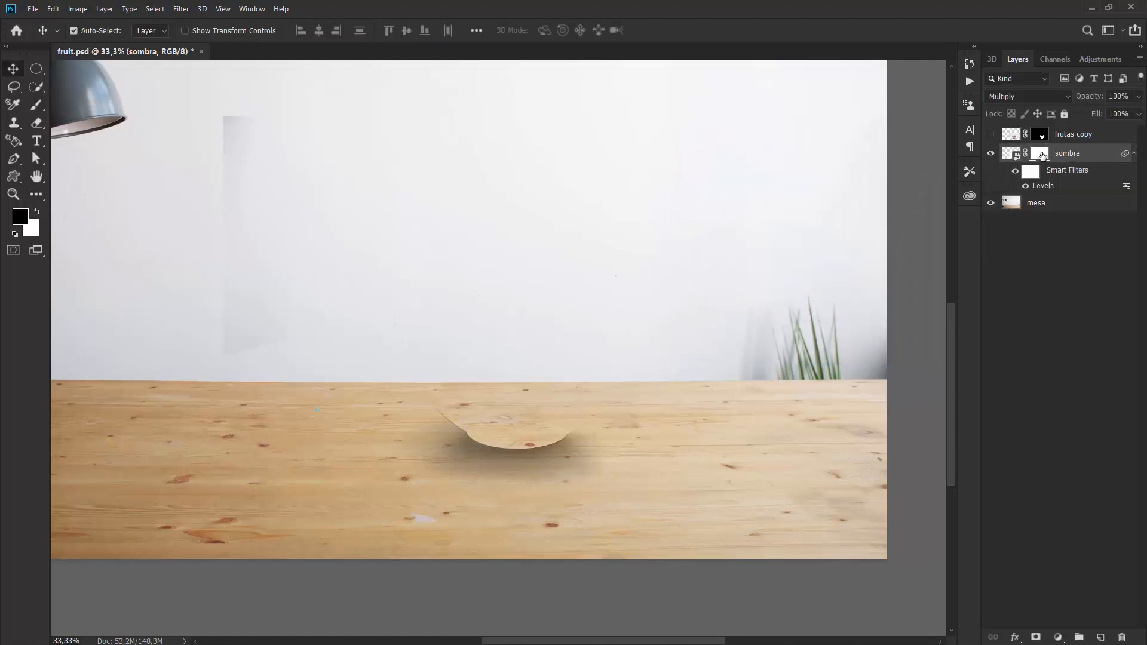
- Paint black on the sombra layer mask to hide the stray shadow remnants on the wall around the lamp side
{"action": "left_click", "coordinate": [1041, 155]}
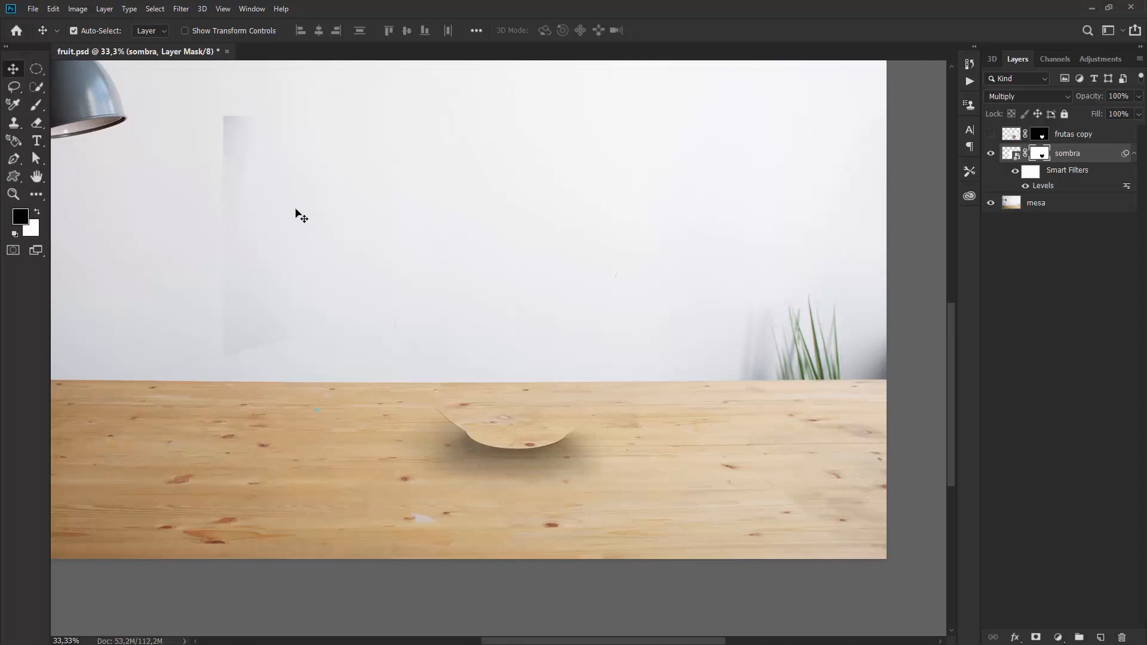
{"action": "key", "text": "b"}
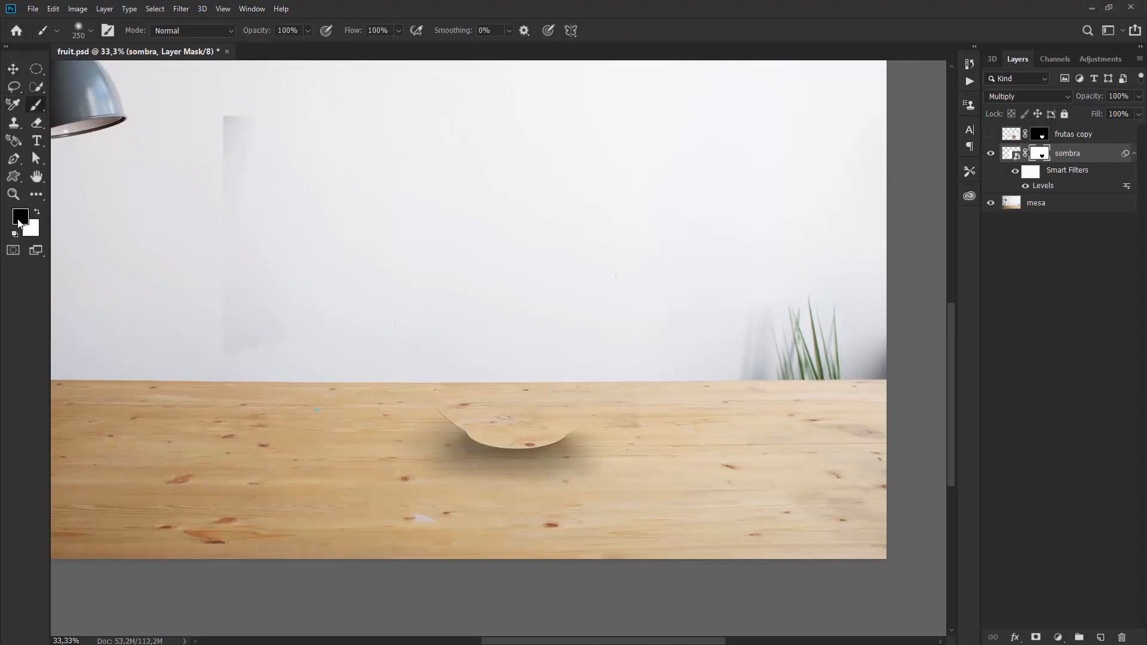
{"action": "mouse_move", "coordinate": [258, 95]}
{"action": "left_mouse_down"}
{"action": "mouse_move", "coordinate": [235, 122]}
{"action": "mouse_move", "coordinate": [243, 182]}
{"action": "mouse_move", "coordinate": [271, 152]}
{"action": "mouse_move", "coordinate": [241, 221]}
{"action": "left_mouse_up"}
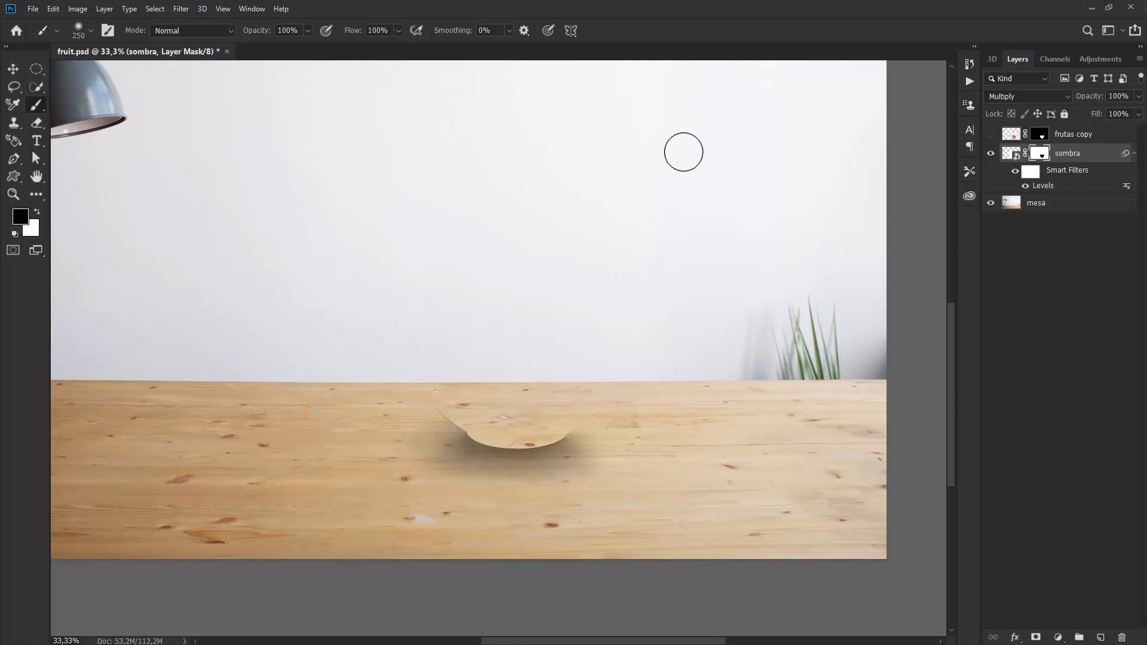
{"action": "key", "text": "bracketright"}
{"action": "key", "text": "bracketright"}
{"action": "key", "text": "bracketright"}
{"action": "key", "text": "bracketright"}
{"action": "key", "text": "bracketright"}
{"action": "key", "text": "bracketright"}
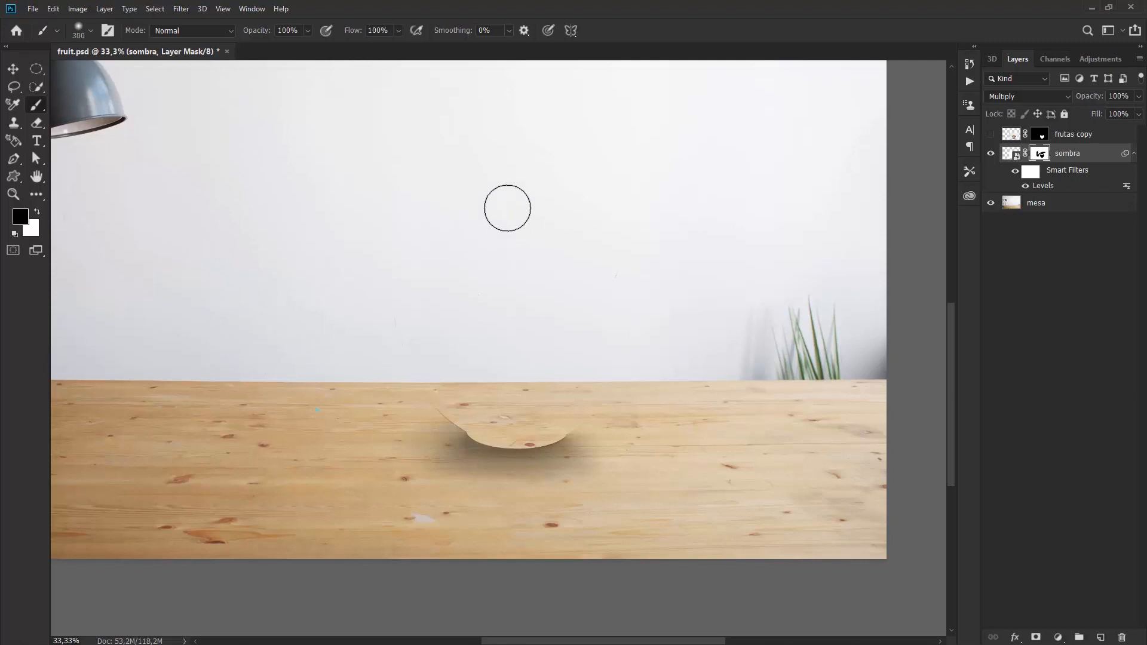
{"action": "mouse_move", "coordinate": [242, 178]}
{"action": "left_mouse_down"}
{"action": "mouse_move", "coordinate": [367, 285]}
{"action": "mouse_move", "coordinate": [609, 256]}
{"action": "mouse_move", "coordinate": [683, 313]}
{"action": "left_mouse_up"}
- Paint out the leftover shadow edge on the sombra mask near the table's back edge with a 500 px brush
{"action": "key", "text": "bracketleft"}
{"action": "key", "text": "bracketleft"}
{"action": "key", "text": "bracketleft"}
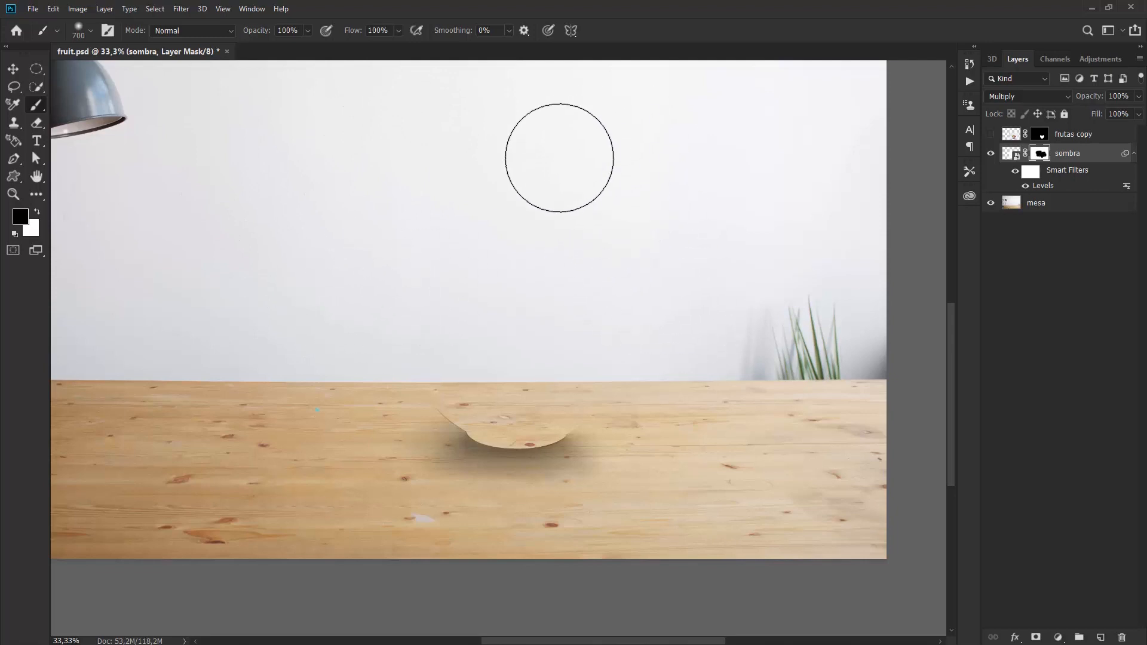
{"action": "left_click_drag", "start_coordinate": [437, 369], "coordinate": [422, 384]}
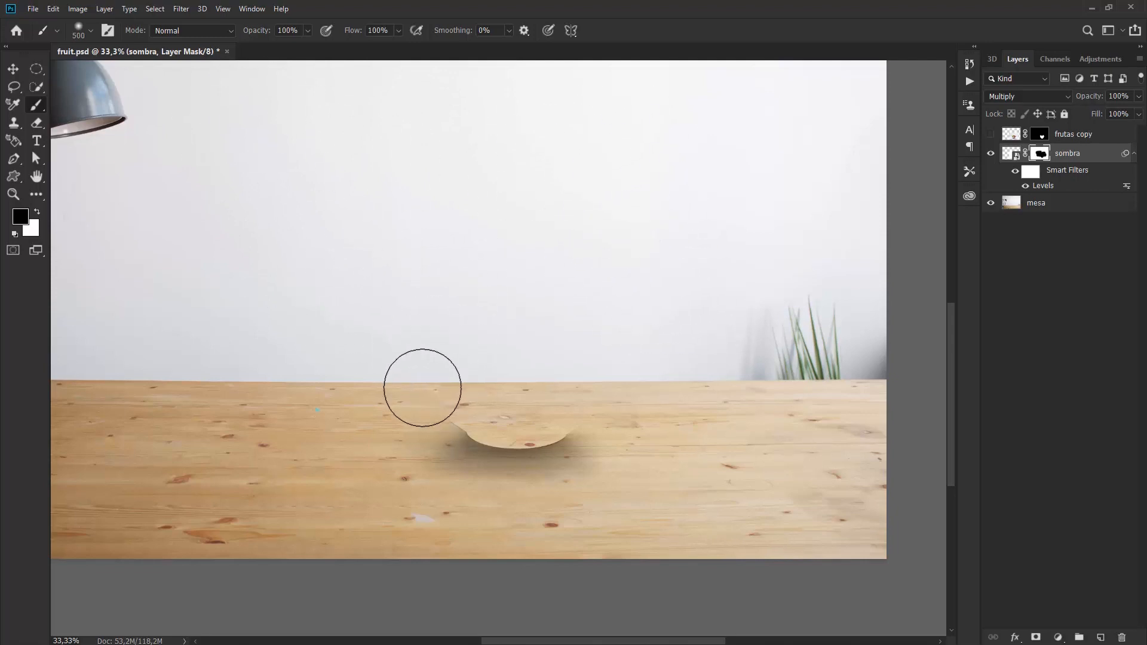
{"action": "key", "text": "bracketright"}
{"action": "key", "text": "bracketright"}
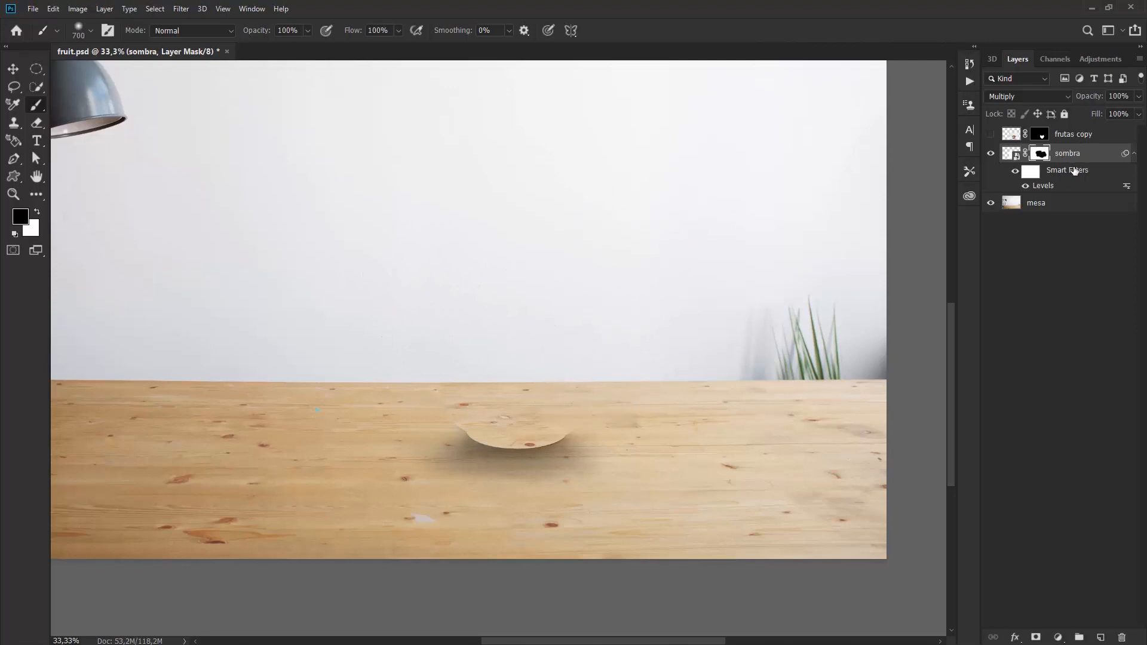
- Show the frutas copy layer and compare the composite with and without the sombra layer
{"action": "left_click", "coordinate": [11, 76]}
{"action": "left_click", "coordinate": [992, 135]}
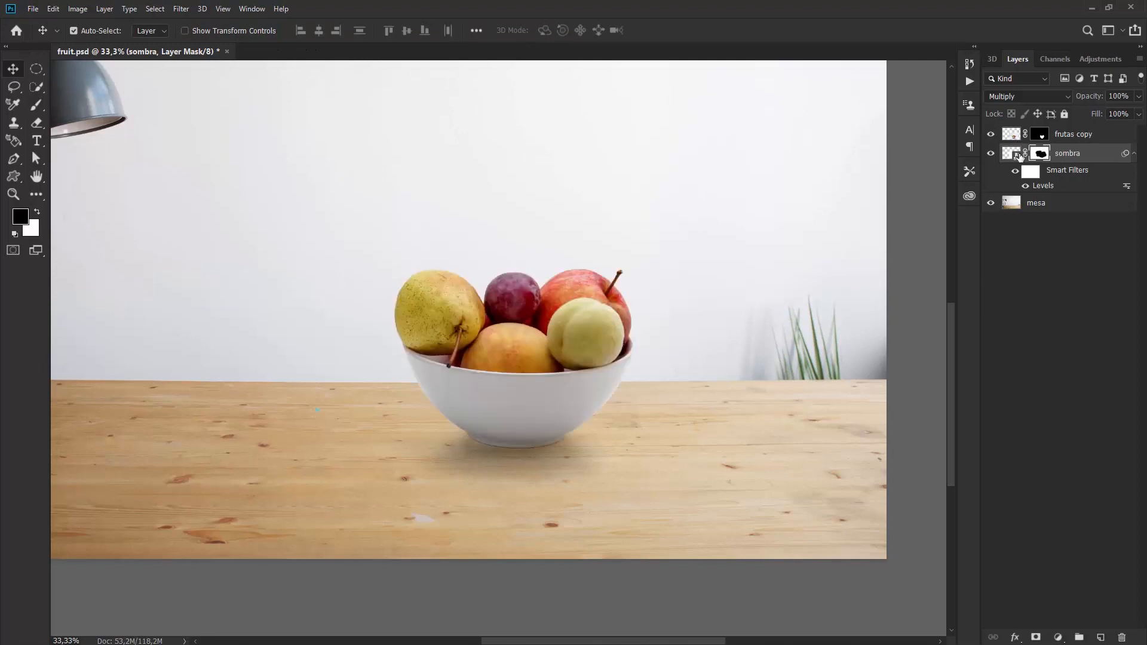
{"action": "left_click", "coordinate": [992, 154]}
{"action": "left_click", "coordinate": [992, 154]}
{"action": "left_click", "coordinate": [993, 154]}
{"action": "left_click", "coordinate": [991, 154]}
- Restore the shadow under the bowl's base by painting white on the sombra mask, using a 70 px brush enlarged to 175 px
{"action": "key", "text": "ctrl+1"}
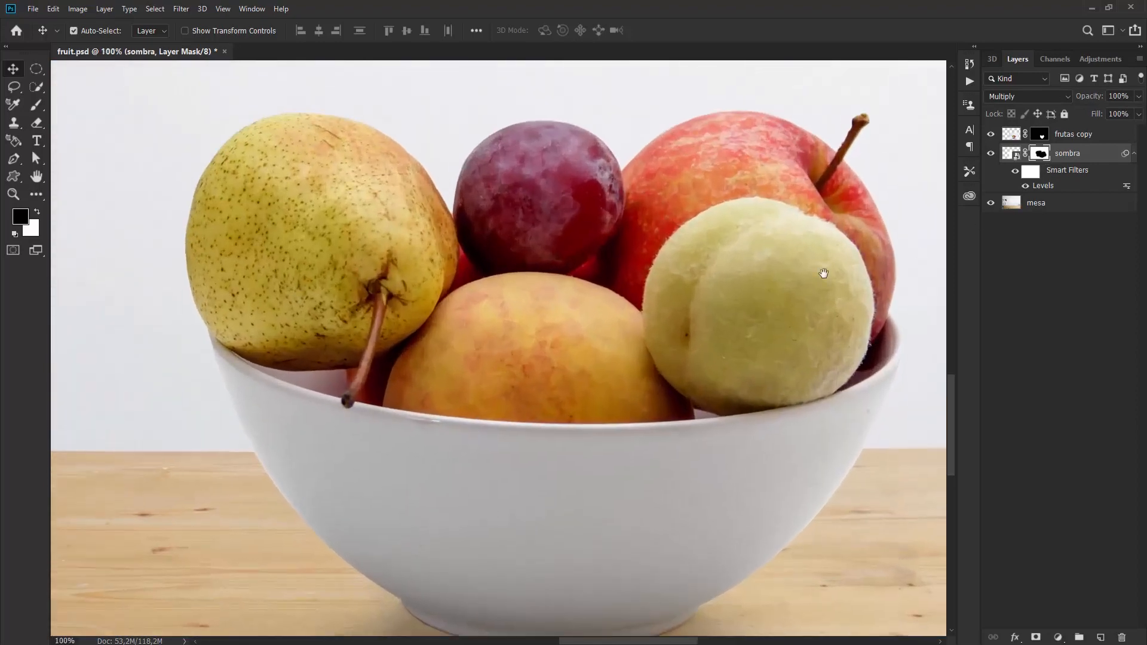
{"action": "left_click_drag", "start_coordinate": [822, 274], "coordinate": [758, 72]}
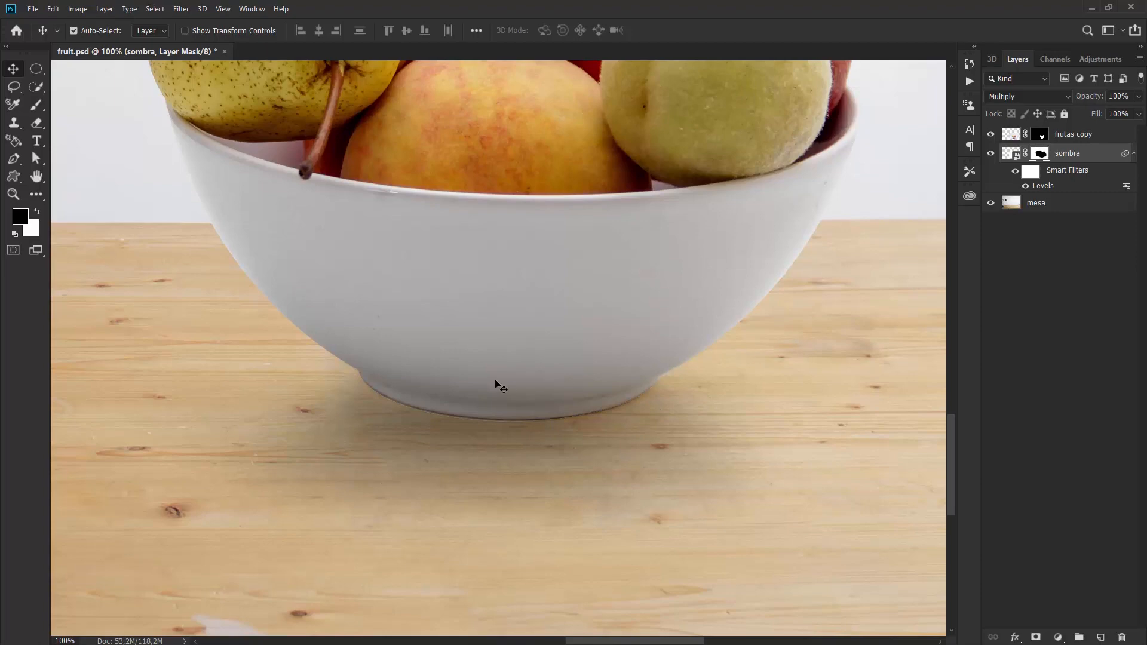
{"action": "key", "text": "b"}
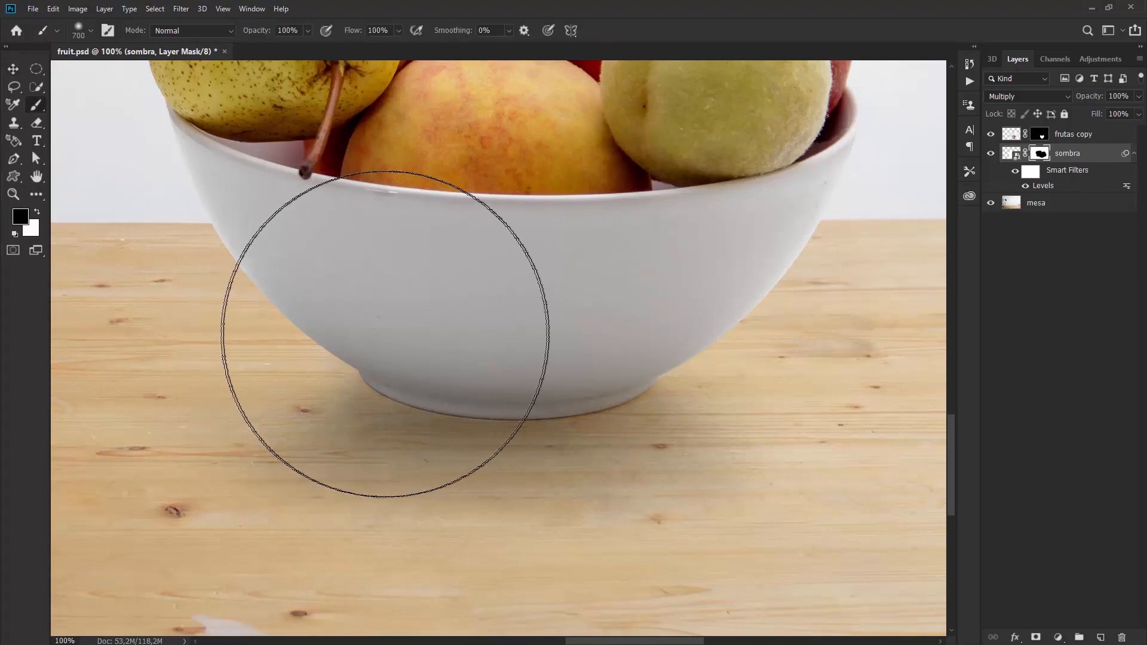
{"action": "key", "text": "bracketleft"}
{"action": "key", "text": "bracketleft"}
{"action": "key", "text": "bracketleft"}
{"action": "key", "text": "bracketleft"}
{"action": "key", "text": "bracketleft"}
{"action": "key", "text": "bracketleft"}
{"action": "key", "text": "bracketleft"}
{"action": "key", "text": "bracketleft"}
{"action": "key", "text": "bracketleft"}
{"action": "key", "text": "bracketleft"}
{"action": "key", "text": "bracketleft"}
{"action": "key", "text": "bracketleft"}
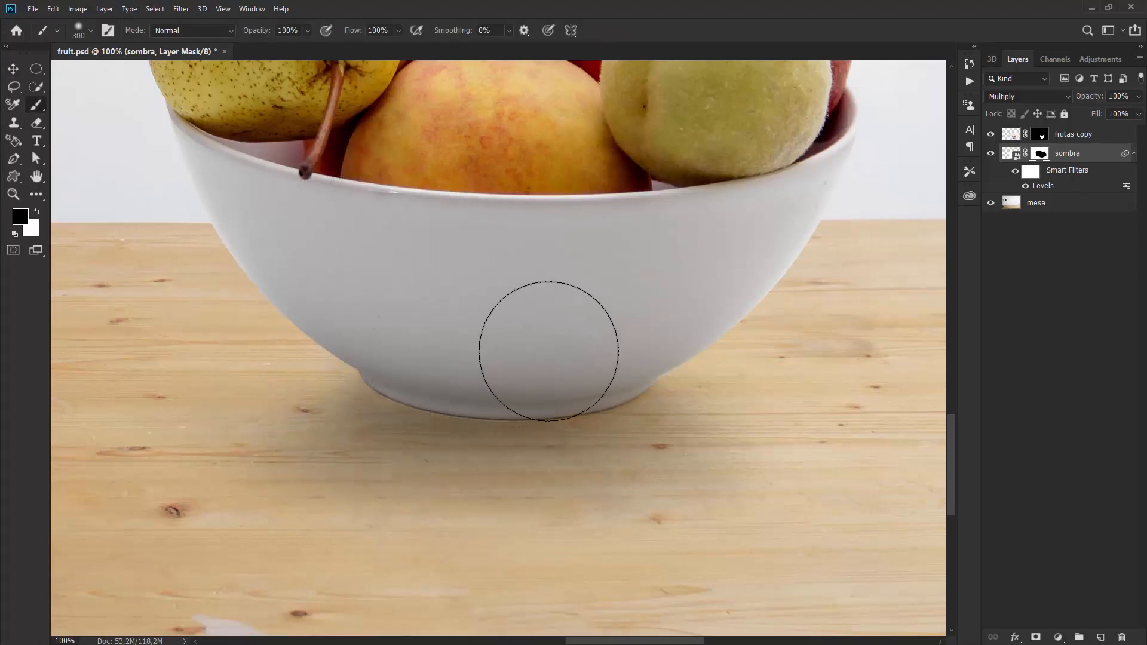
{"action": "key", "text": "bracketleft"}
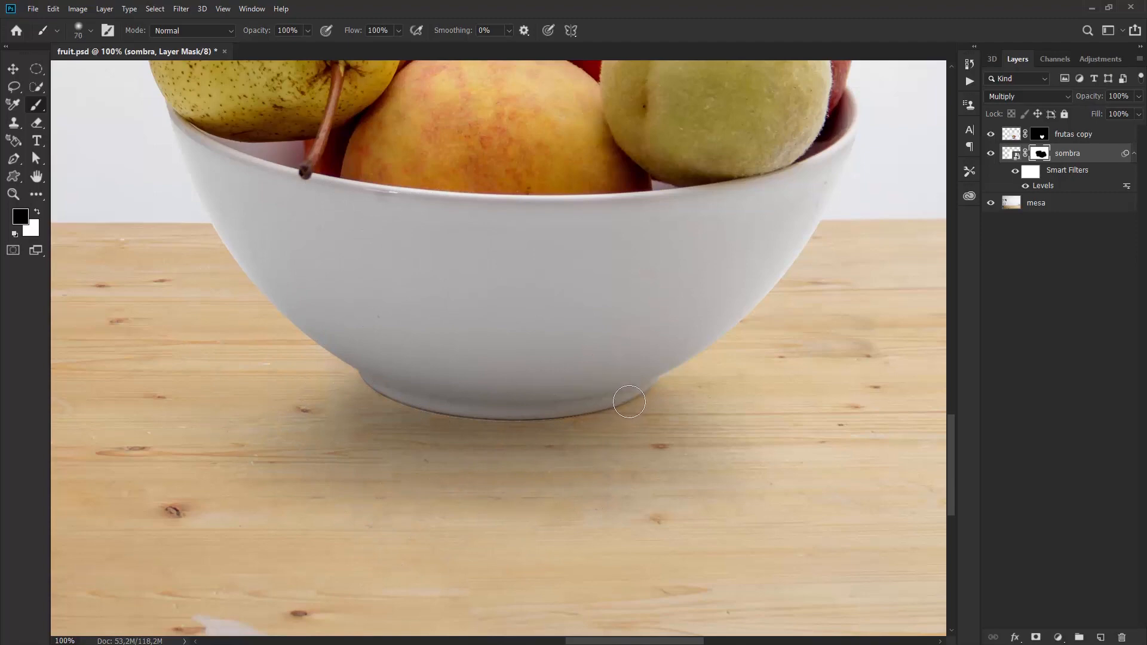
{"action": "key", "text": "x"}
{"action": "mouse_move", "coordinate": [386, 392]}
{"action": "left_mouse_down"}
{"action": "mouse_move", "coordinate": [560, 418]}
{"action": "mouse_move", "coordinate": [504, 421]}
{"action": "mouse_move", "coordinate": [579, 415]}
{"action": "mouse_move", "coordinate": [649, 385]}
{"action": "mouse_move", "coordinate": [606, 409]}
{"action": "mouse_move", "coordinate": [651, 379]}
{"action": "mouse_move", "coordinate": [613, 406]}
{"action": "mouse_move", "coordinate": [480, 414]}
{"action": "mouse_move", "coordinate": [420, 410]}
{"action": "mouse_move", "coordinate": [374, 380]}
{"action": "mouse_move", "coordinate": [449, 406]}
{"action": "mouse_move", "coordinate": [638, 411]}
{"action": "mouse_move", "coordinate": [599, 411]}
{"action": "left_mouse_up"}
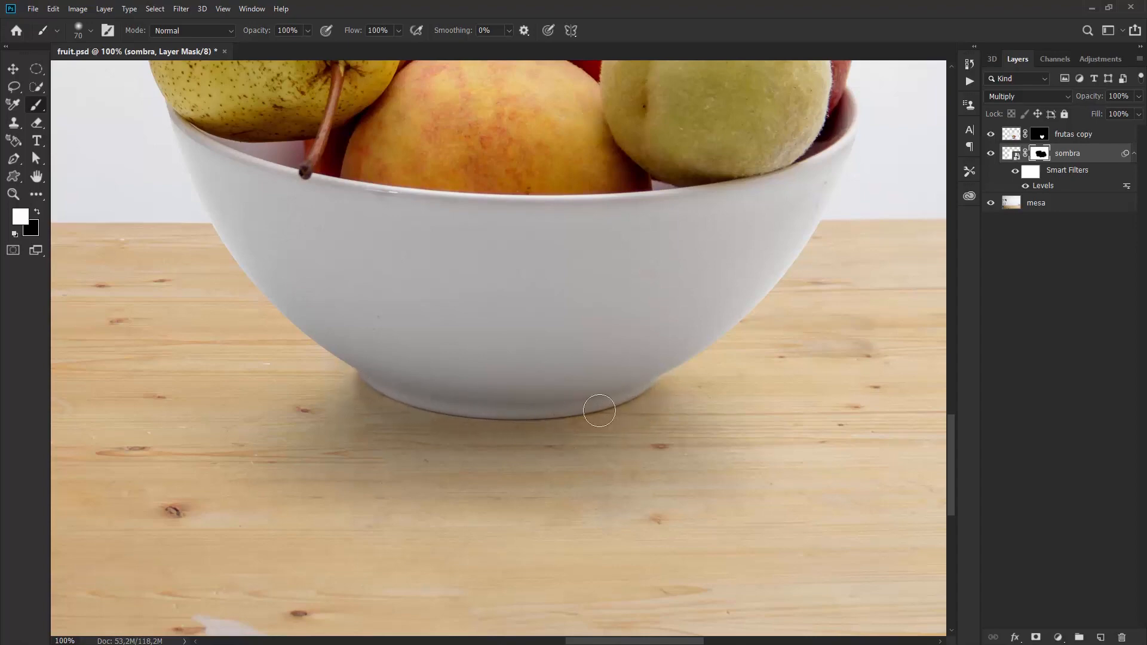
{"action": "key", "text": "]"}
{"action": "key", "text": "]"}
{"action": "key", "text": "]"}
{"action": "key", "text": "]"}
{"action": "key", "text": "]"}
{"action": "key", "text": "]"}
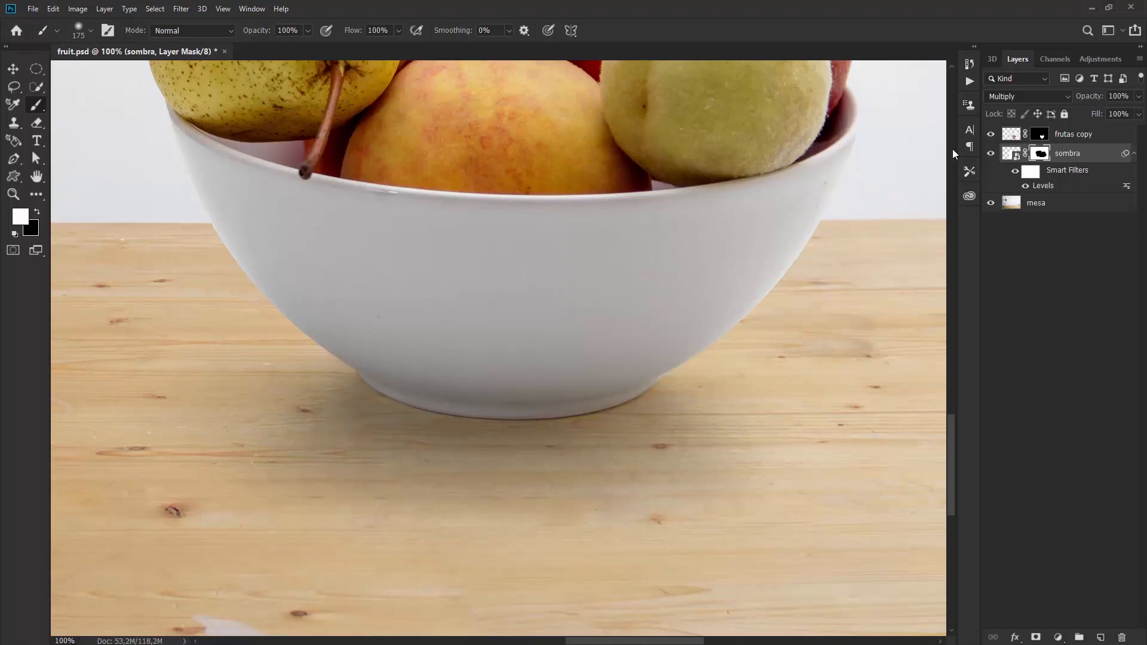
- Darken the shadow by setting the midtone input of sombra's Levels smart filter to 0.65
{"action": "key", "text": "ctrl+minus"}
{"action": "key", "text": "ctrl+minus"}
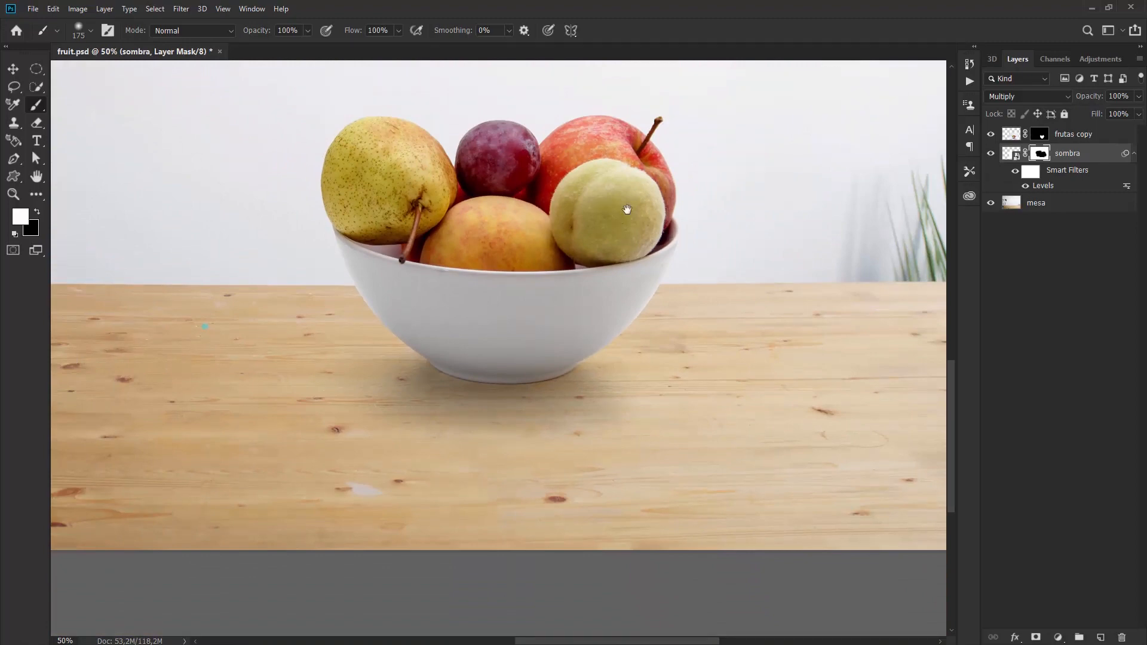
{"action": "left_click_drag", "start_coordinate": [627, 209], "coordinate": [615, 266]}
{"action": "key", "text": "ctrl+plus"}
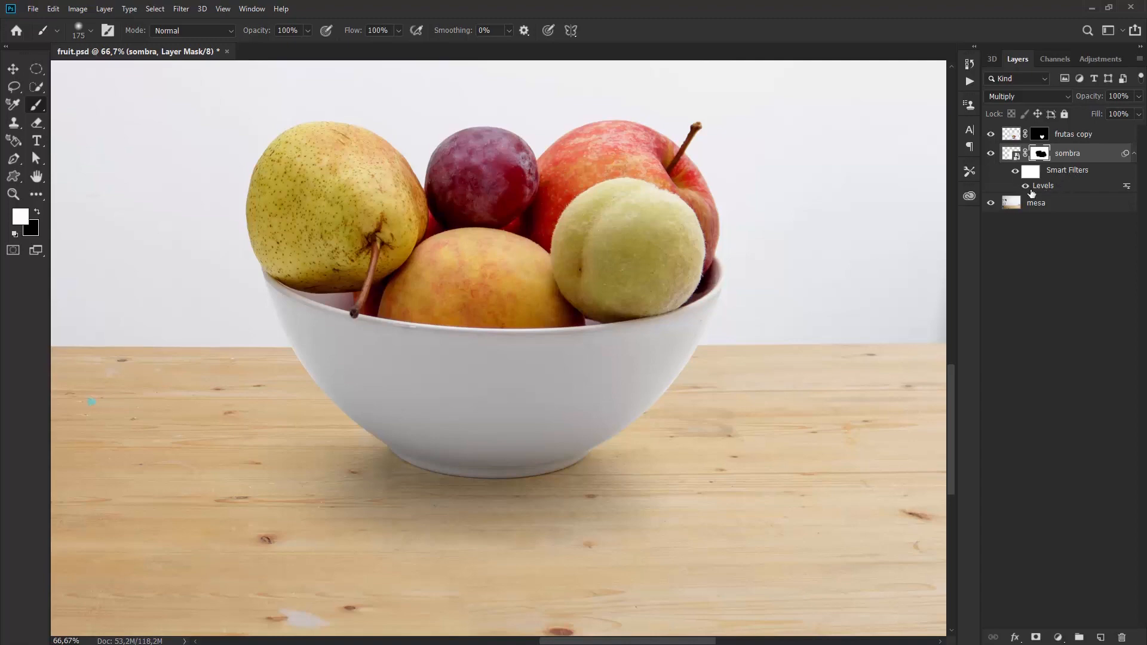
{"action": "double_click", "coordinate": [1044, 187]}
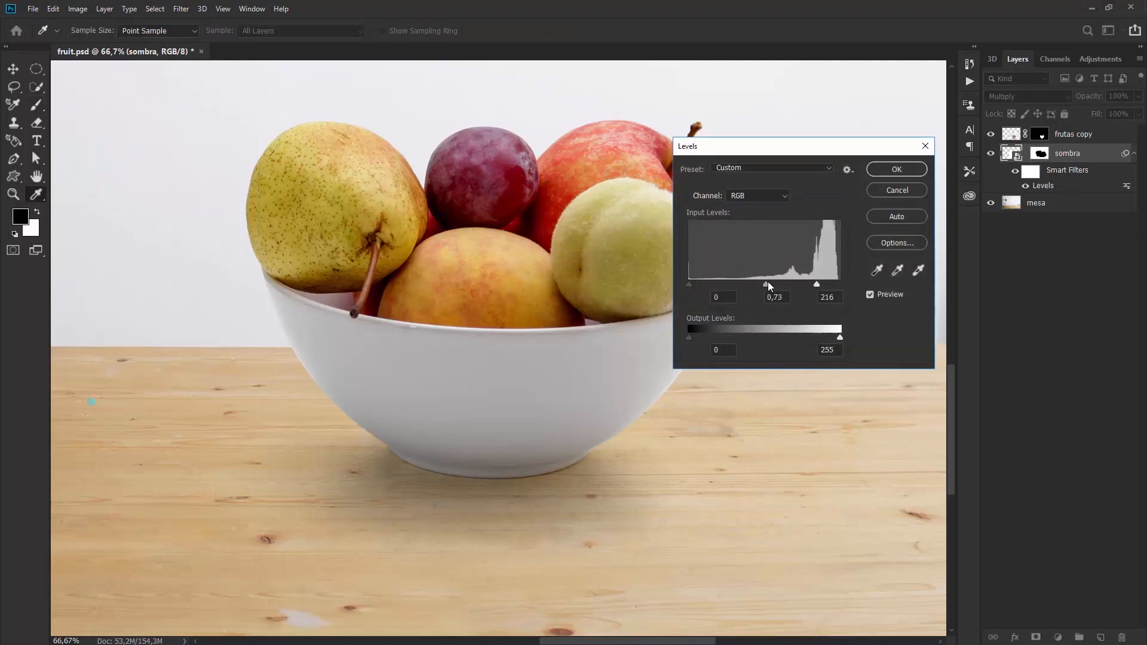
{"action": "mouse_move", "coordinate": [769, 283]}
{"action": "left_mouse_down"}
{"action": "mouse_move", "coordinate": [780, 282]}
{"action": "mouse_move", "coordinate": [734, 288]}
{"action": "mouse_move", "coordinate": [750, 294]}
{"action": "left_mouse_up"}
{"action": "left_click_drag", "start_coordinate": [762, 285], "coordinate": [771, 285]}
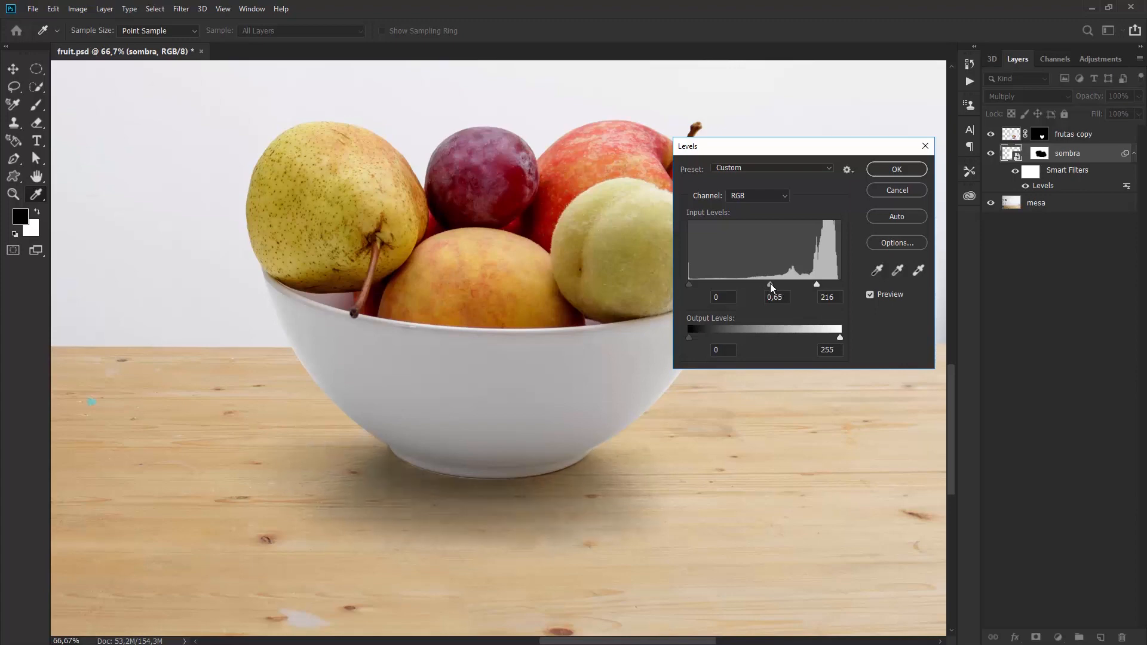
{"action": "left_click", "coordinate": [898, 168]}
{"action": "key", "text": "b"}
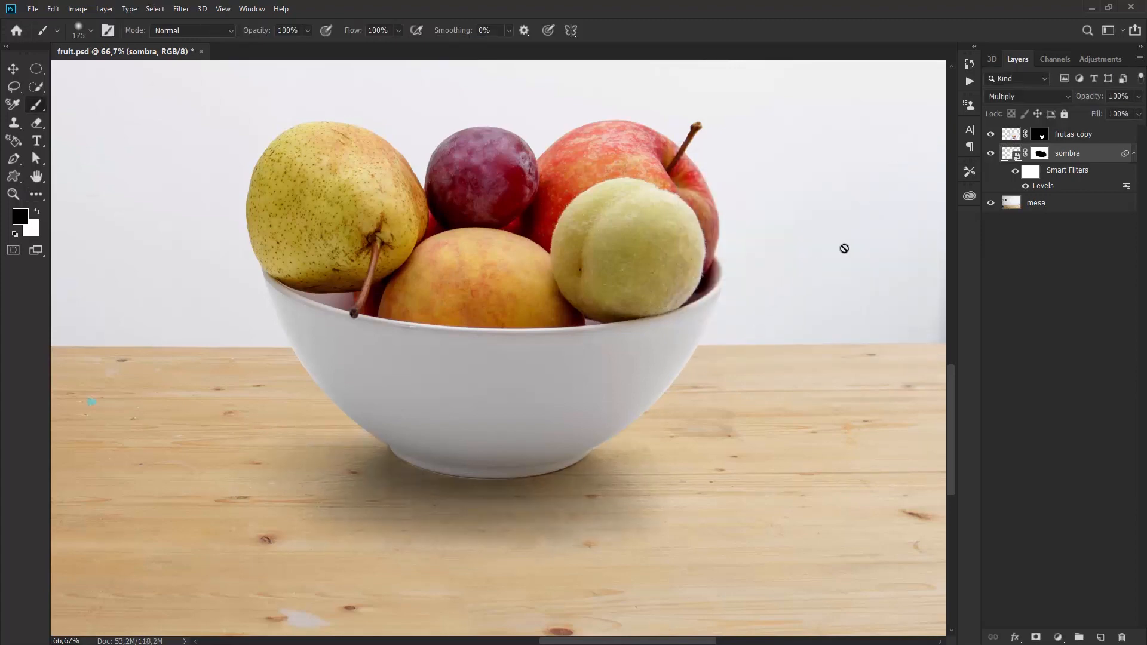
- Set the foreground color to the wood tone cfb081 sampled from the table beside the bowl
{"action": "key", "text": "ctrl+minus"}
{"action": "key", "text": "ctrl+plus"}
{"action": "left_click_drag", "start_coordinate": [544, 459], "coordinate": [525, 464]}
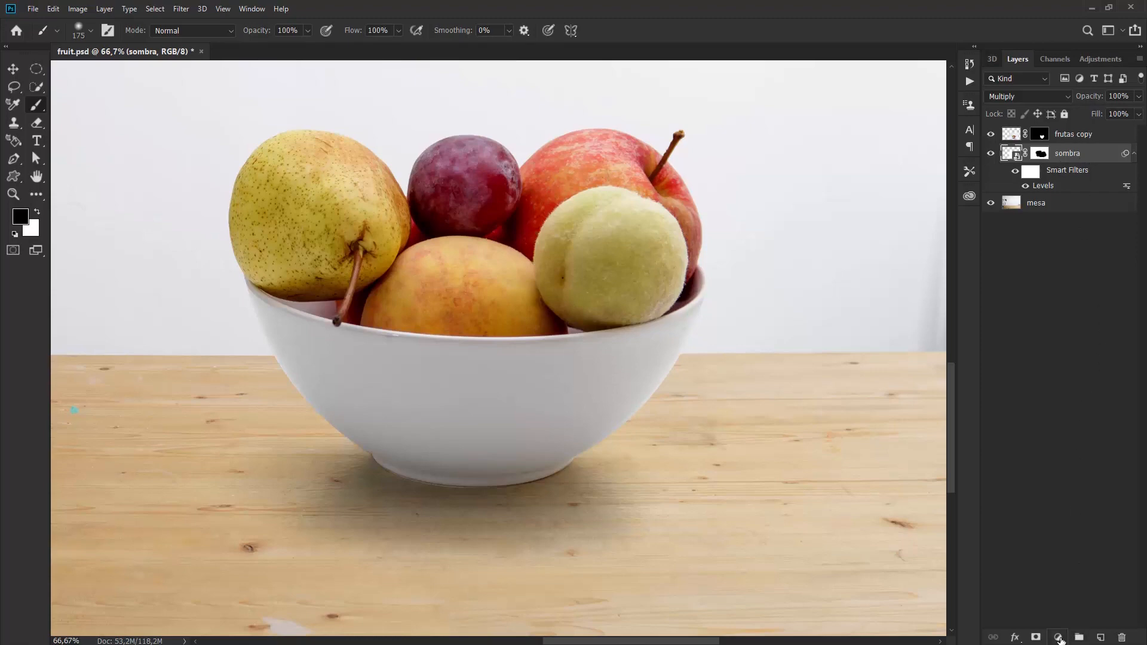
{"action": "left_click", "coordinate": [1059, 637]}
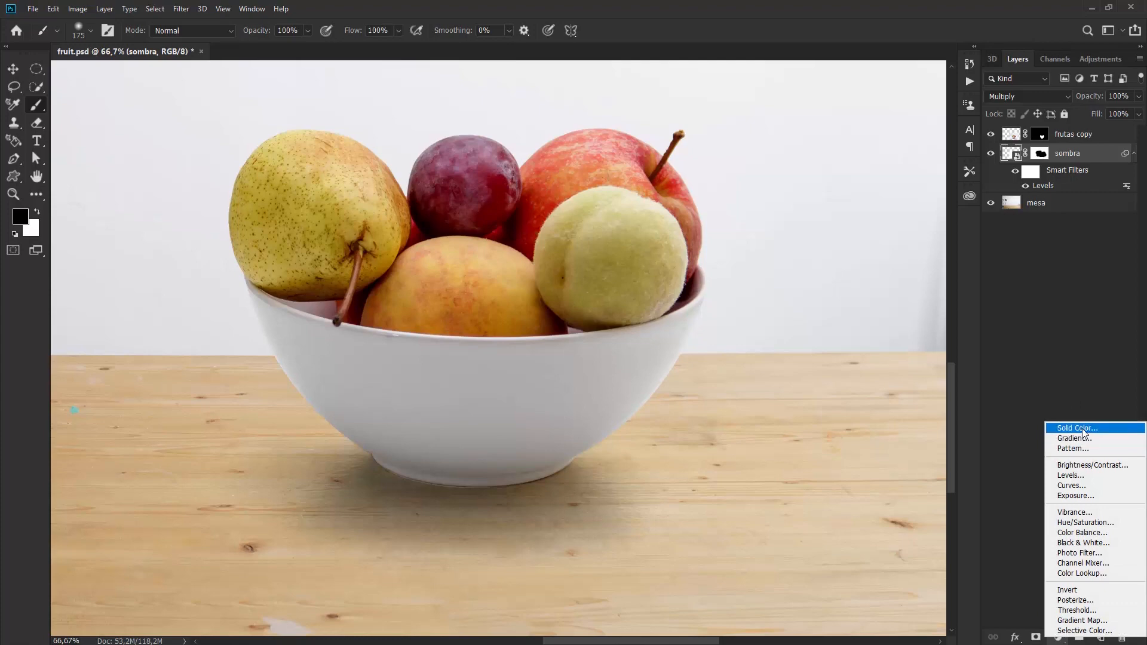
{"action": "left_click", "coordinate": [1084, 376]}
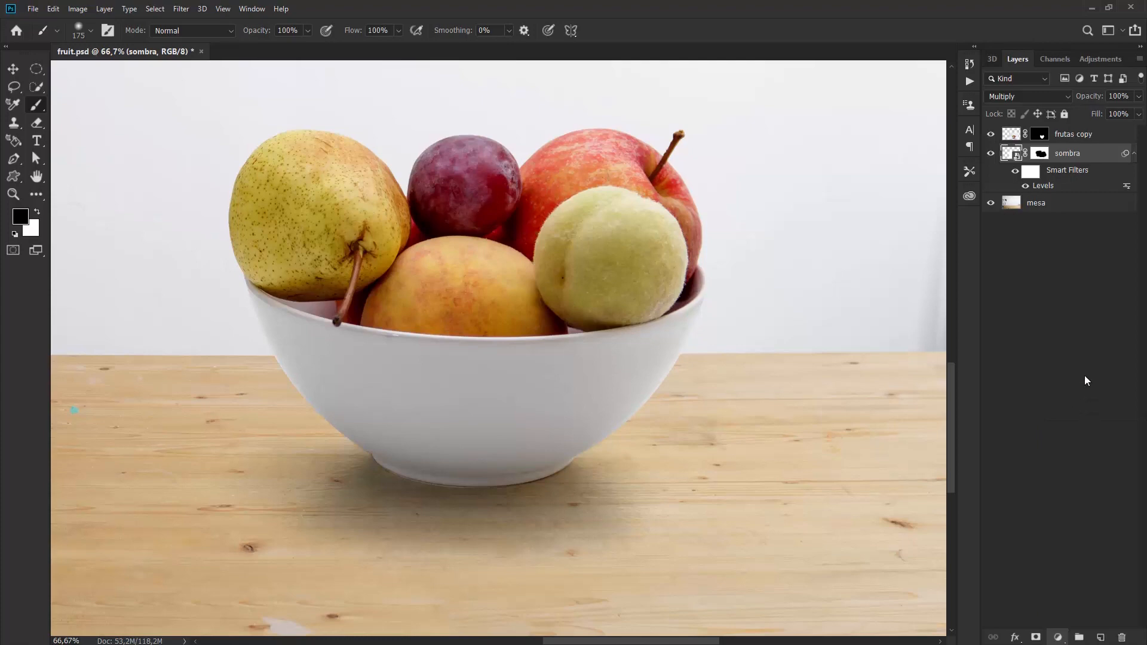
{"action": "left_click", "coordinate": [18, 221]}
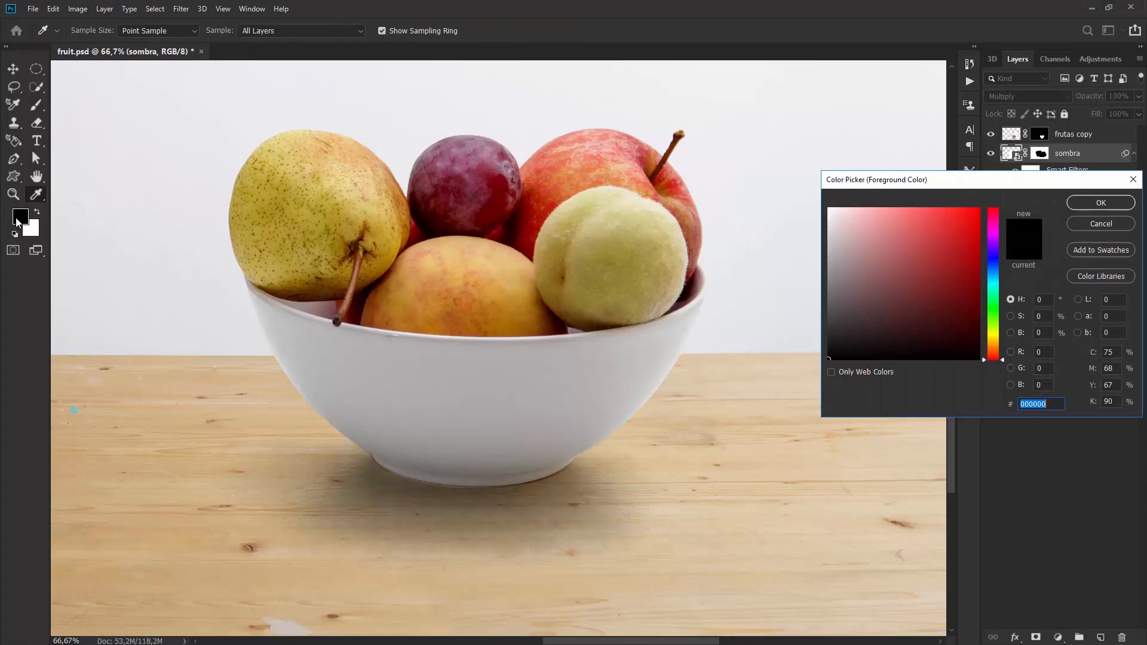
{"action": "left_click", "coordinate": [153, 495]}
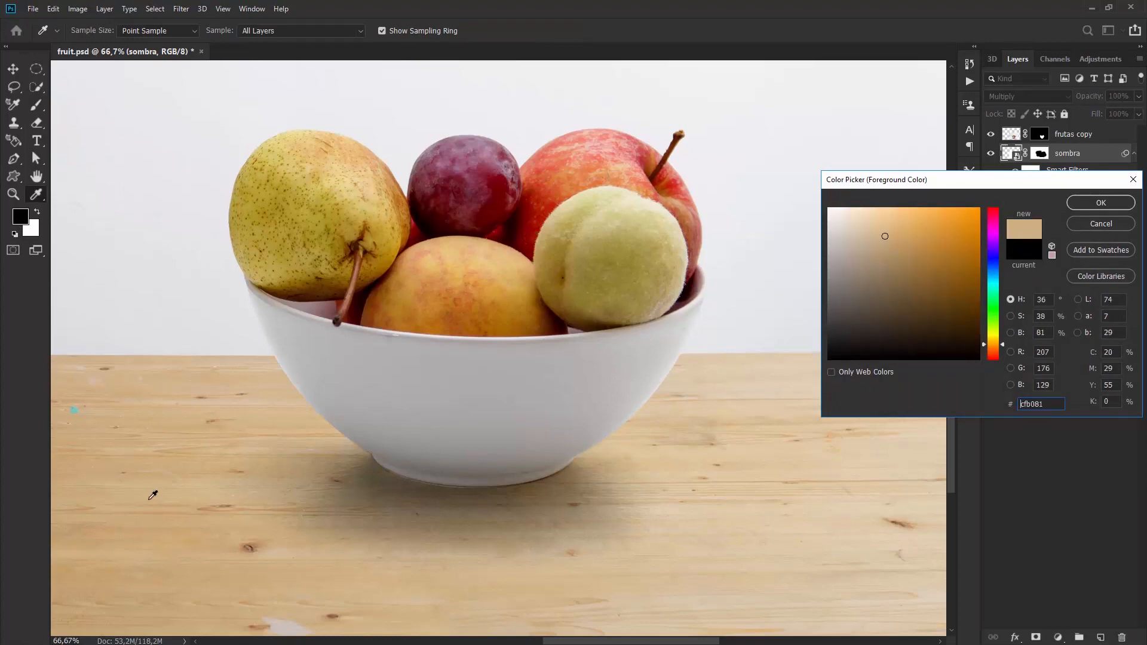
{"action": "left_click", "coordinate": [1098, 202]}
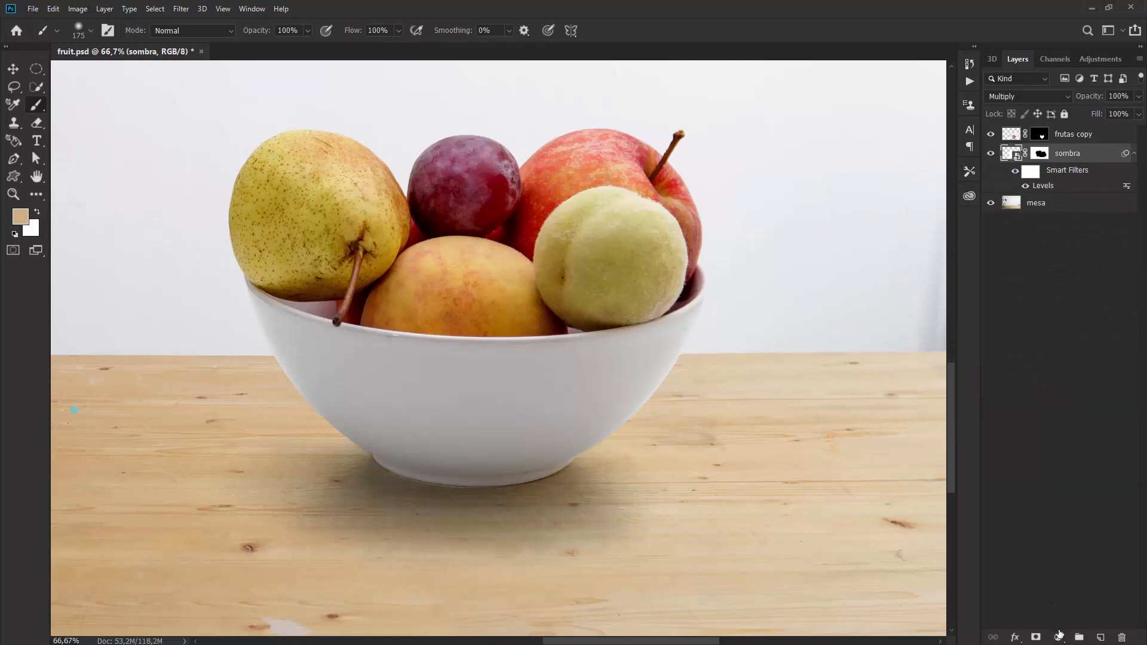
- Add a Solid Color fill layer in the sampled wood tone directly above the sombra layer
{"action": "left_click", "coordinate": [1058, 638]}
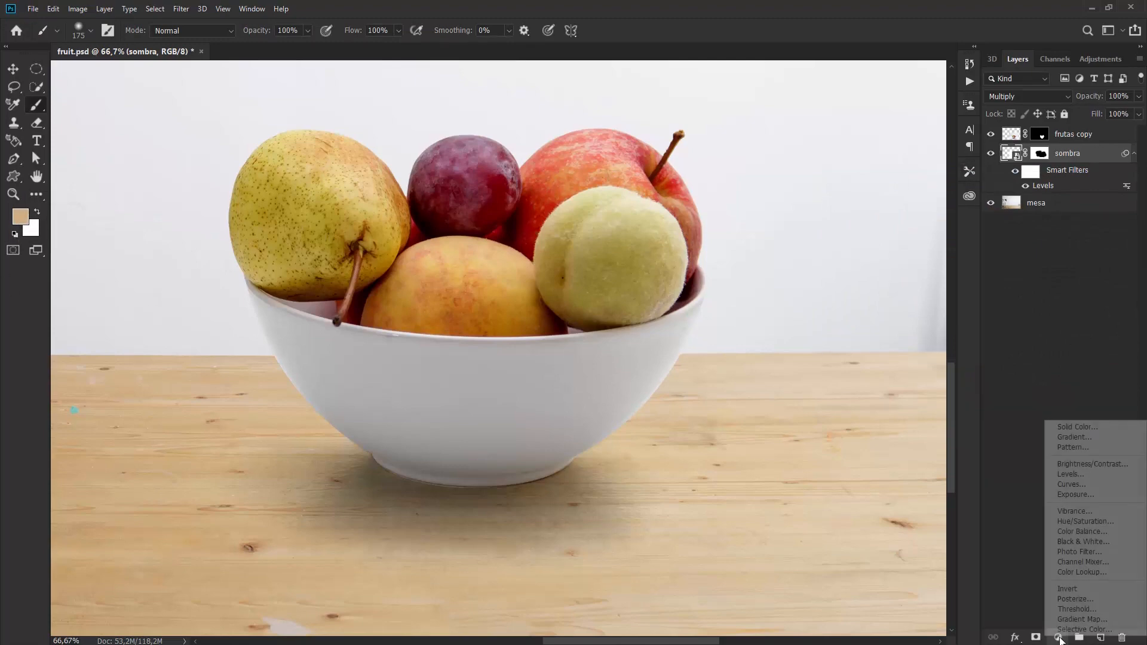
{"action": "left_click", "coordinate": [1080, 428]}
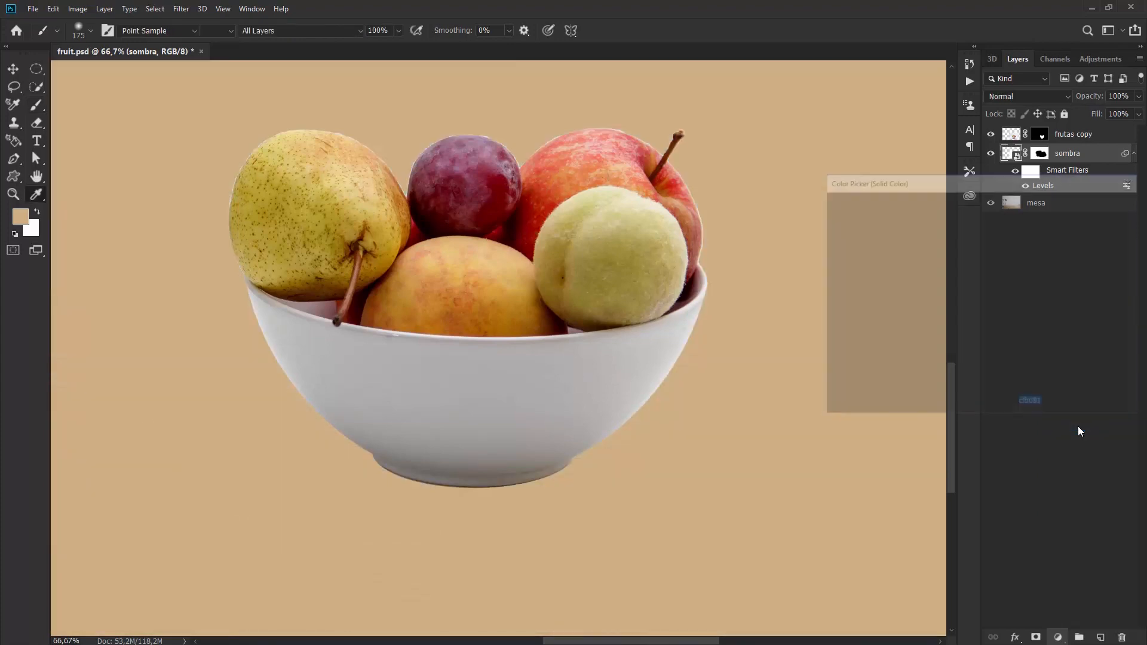
{"action": "left_click", "coordinate": [1101, 202]}
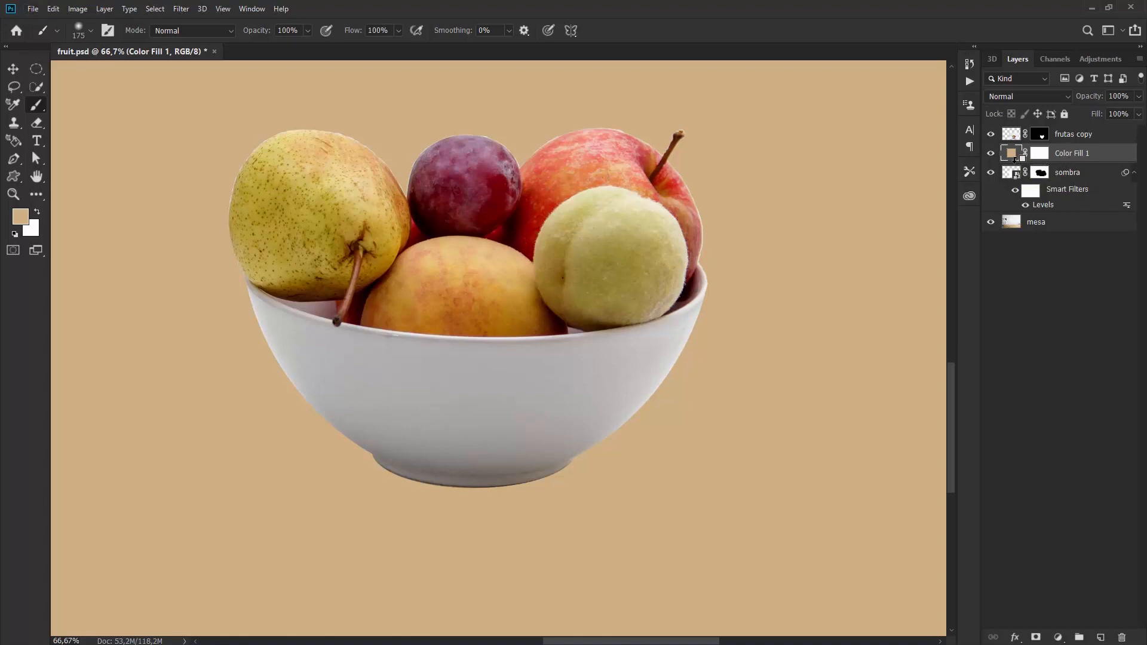
- Clip the color fill layer to the sombra layer and set its blend mode to Color
{"action": "left_click", "coordinate": [1014, 160], "text": "alt"}
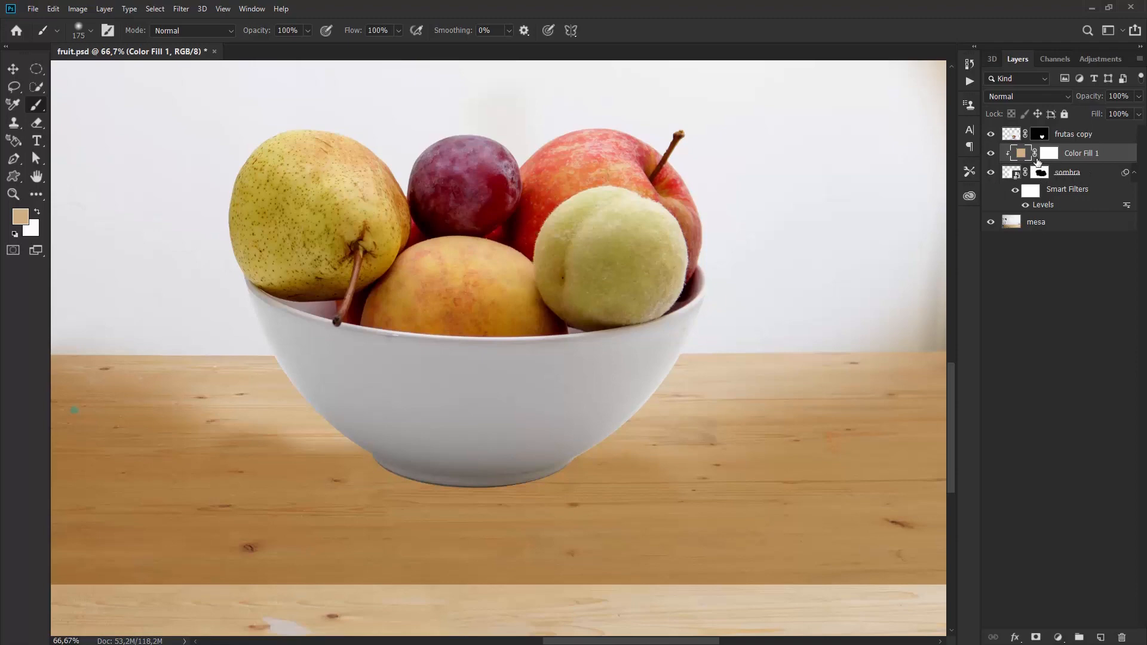
{"action": "left_click", "coordinate": [1027, 95]}
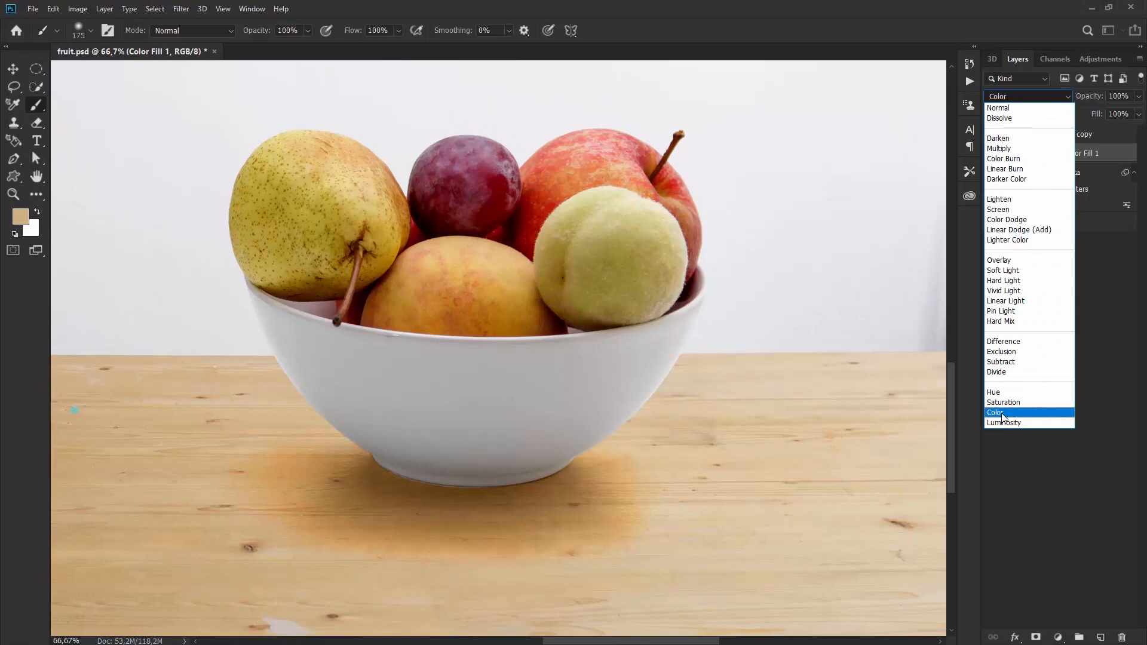
{"action": "left_click", "coordinate": [1003, 416]}
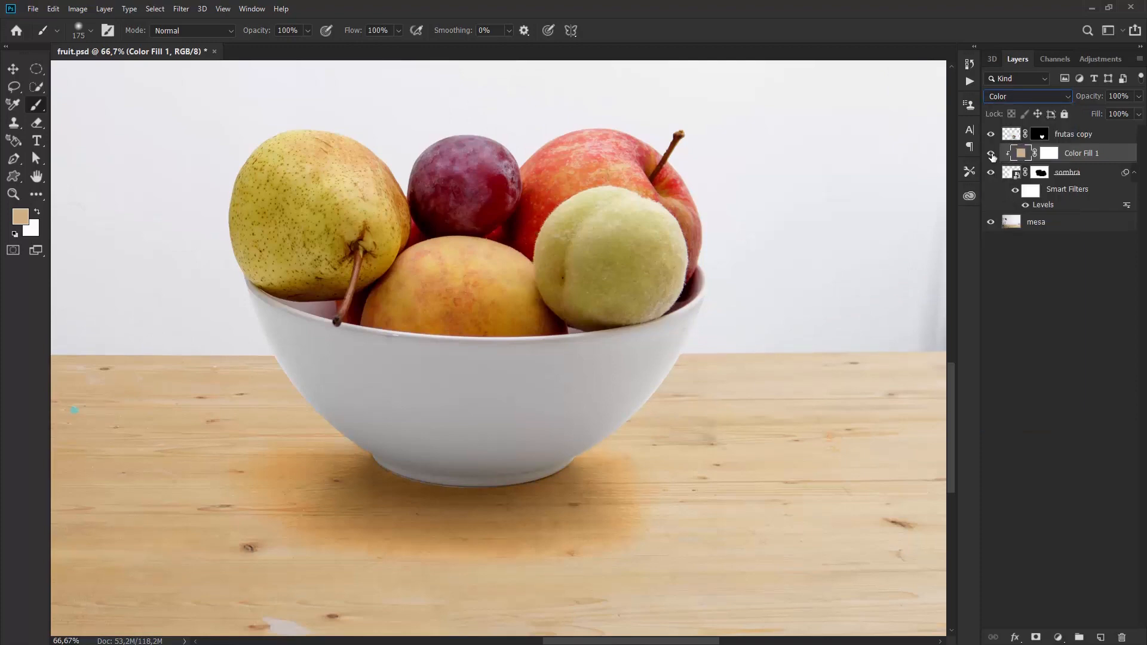
- Compare the shadow's color with and without the clipped color fill layer, including a close view of the bowl's base
{"action": "left_click", "coordinate": [991, 154]}
{"action": "left_click", "coordinate": [991, 154]}
{"action": "left_click", "coordinate": [991, 153]}
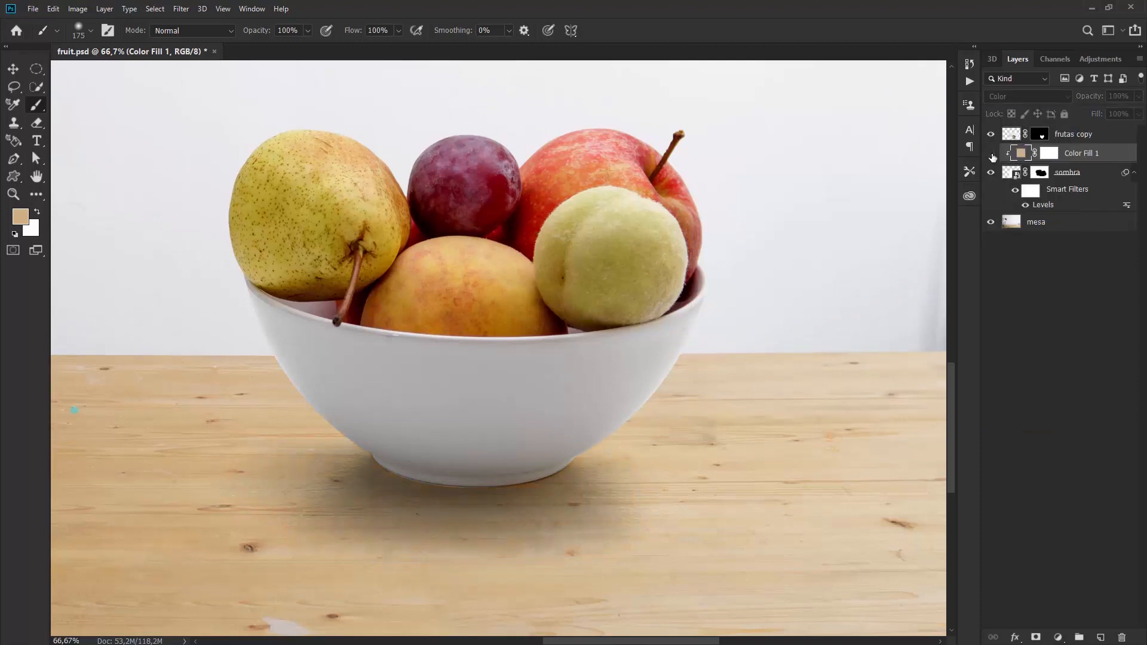
{"action": "left_click", "coordinate": [991, 154]}
{"action": "key", "text": "ctrl+plus"}
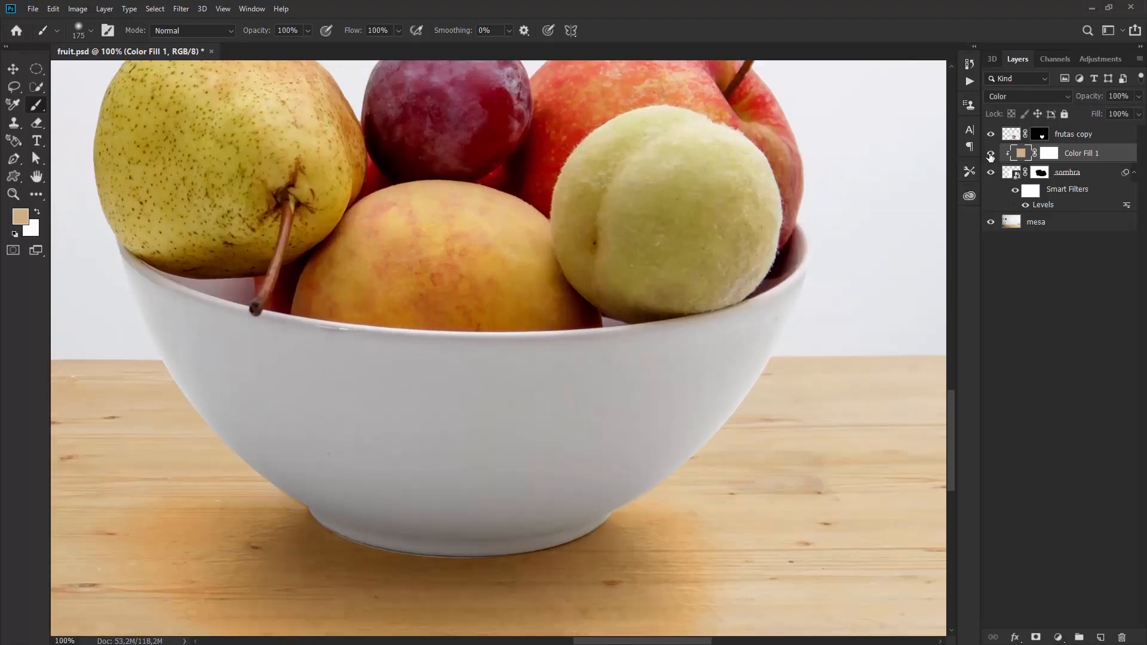
{"action": "left_click_drag", "start_coordinate": [487, 418], "coordinate": [490, 262]}
{"action": "left_click", "coordinate": [991, 154]}
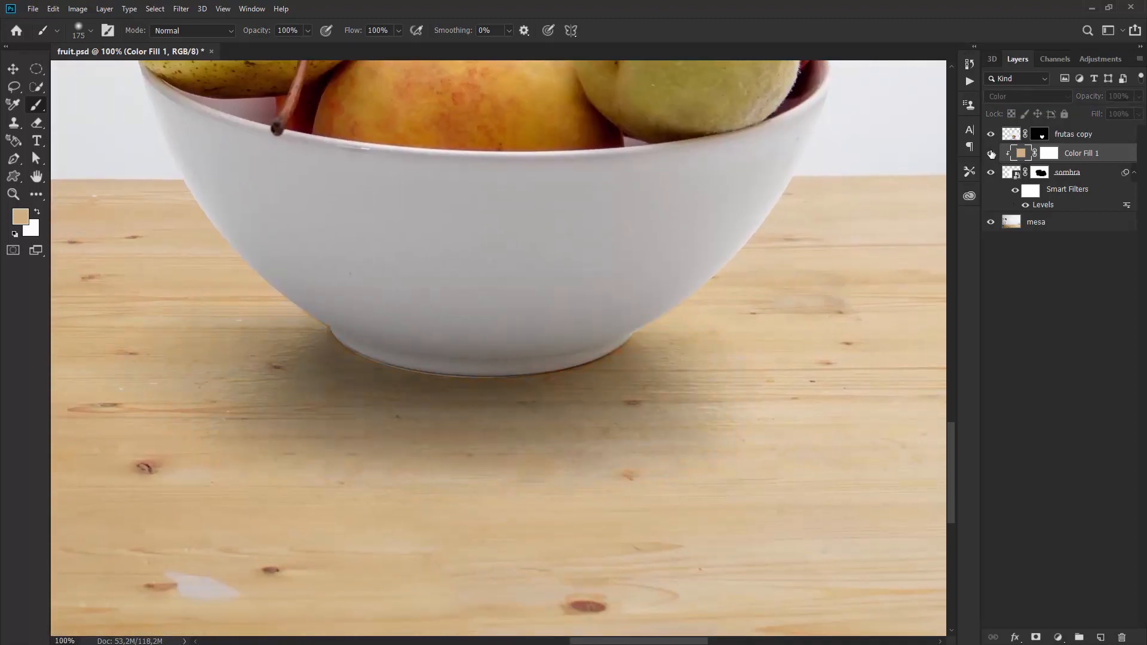
{"action": "left_click", "coordinate": [991, 154]}
- Reduce the color fill layer's strength to soften the shadow's tint, and compare the result with the layer hidden
{"action": "key", "text": "ctrl+minus"}
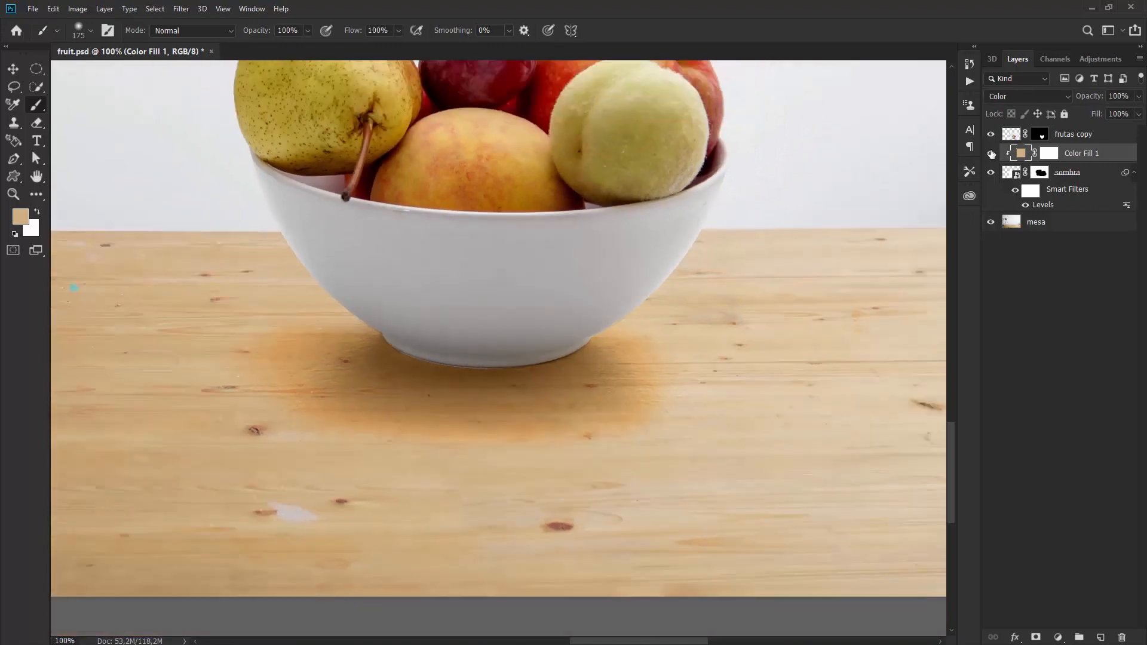
{"action": "key", "text": "ctrl+minus"}
{"action": "key", "text": "ctrl+minus"}
{"action": "key", "text": "ctrl+plus"}
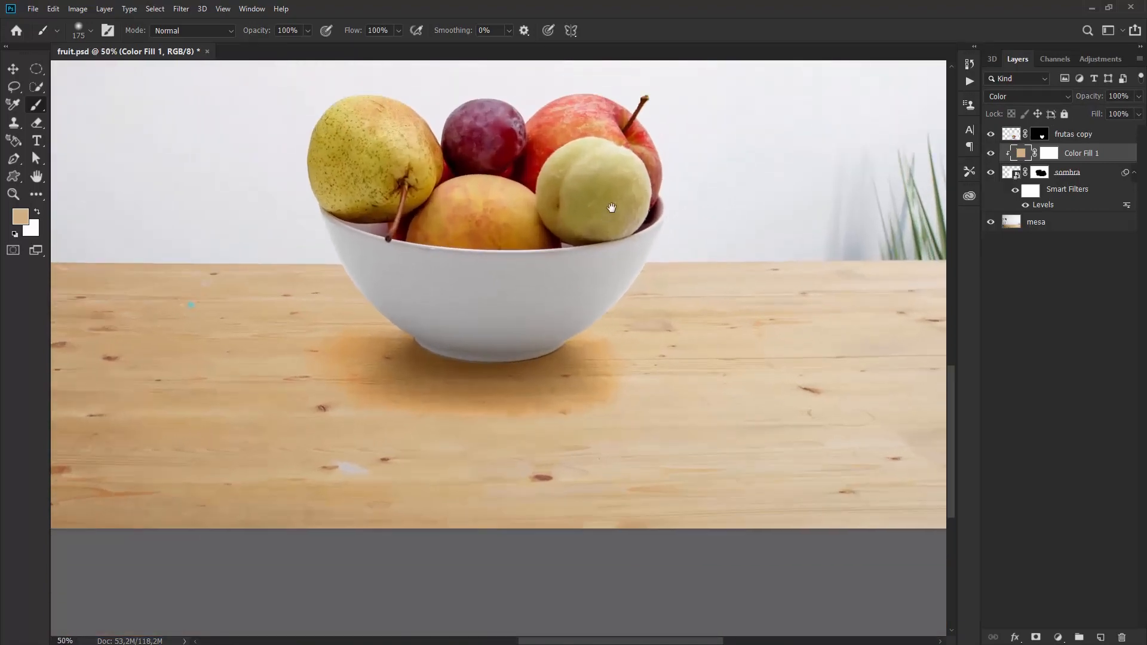
{"action": "left_click_drag", "start_coordinate": [611, 207], "coordinate": [616, 345]}
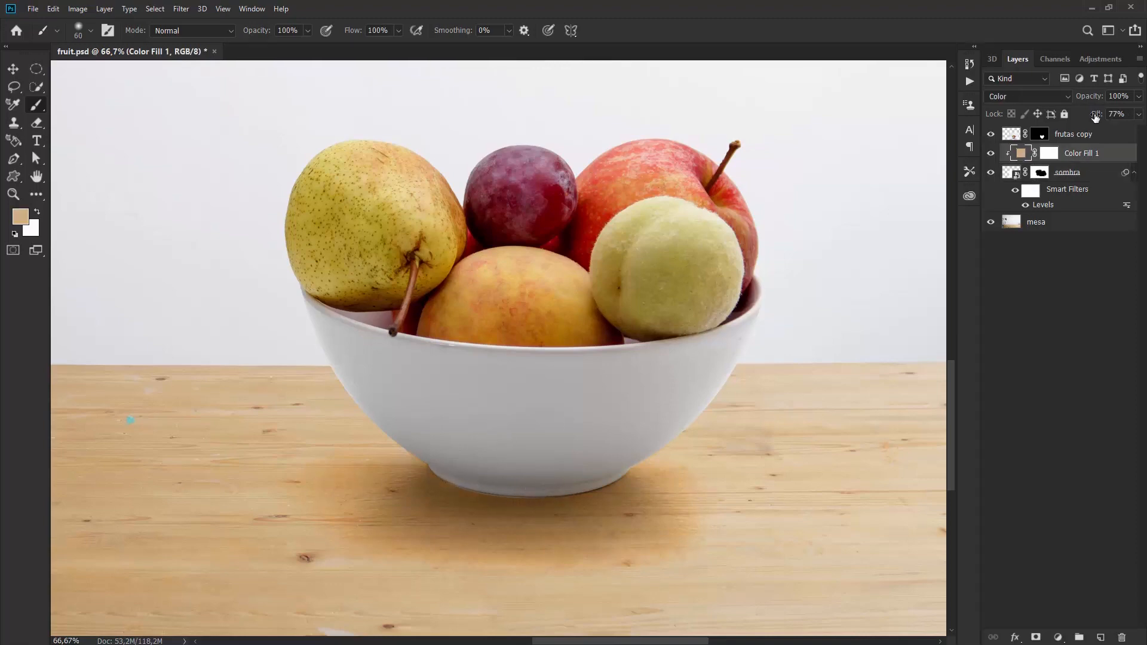
{"action": "left_click_drag", "start_coordinate": [1095, 116], "coordinate": [1075, 99]}
{"action": "left_click", "coordinate": [991, 154]}
{"action": "left_click", "coordinate": [991, 154]}
- Set the midtone input of sombra's Levels smart filter to 0.75
{"action": "double_click", "coordinate": [1044, 205]}
{"action": "mouse_move", "coordinate": [772, 286]}
{"action": "left_mouse_down"}
{"action": "mouse_move", "coordinate": [749, 284]}
{"action": "mouse_move", "coordinate": [777, 293]}
{"action": "mouse_move", "coordinate": [766, 297]}
{"action": "left_mouse_up"}
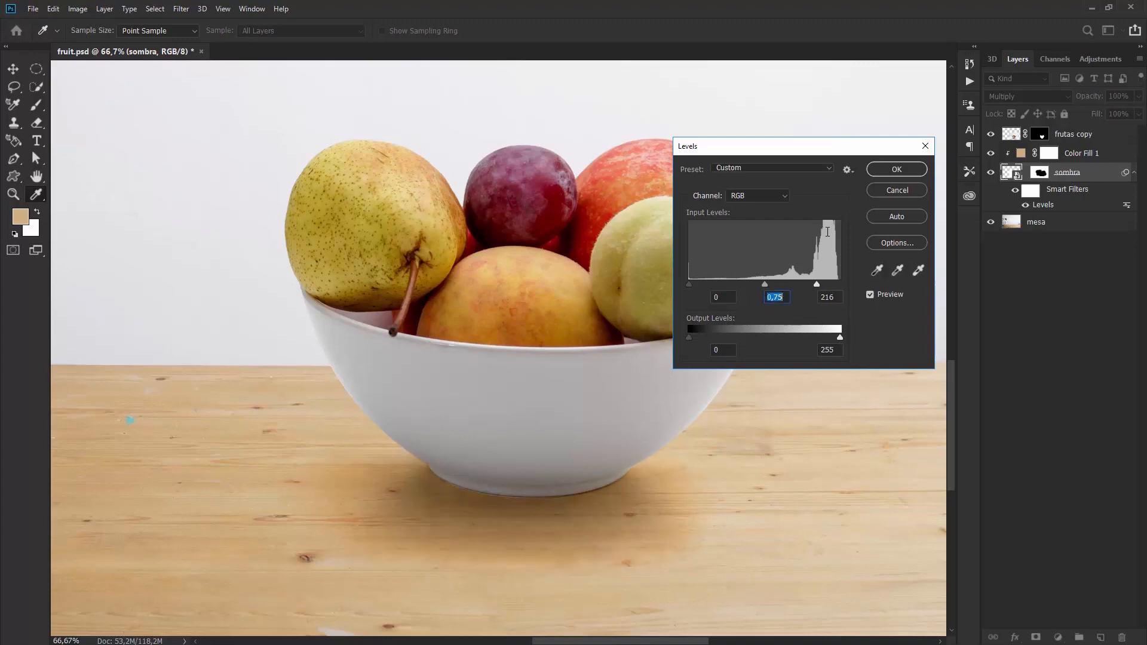
{"action": "left_click", "coordinate": [896, 170]}
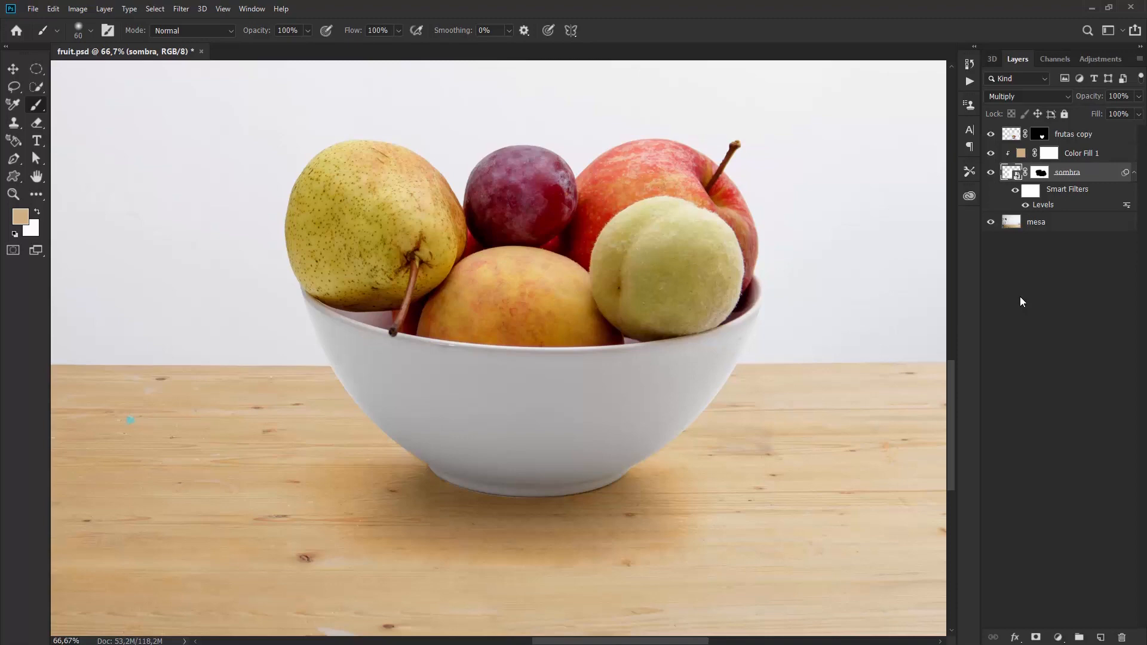